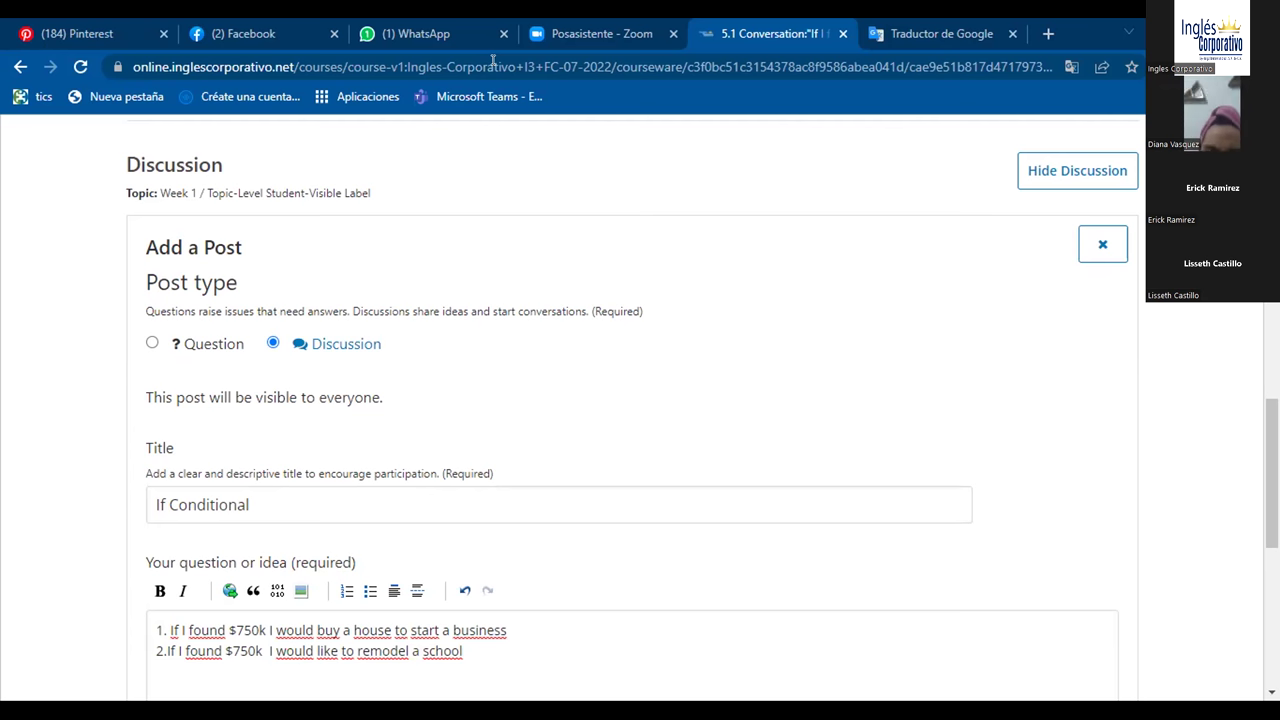
Start a third numbered line, "3.", below the sentence about remodeling a school in the post body.
click(476, 654)
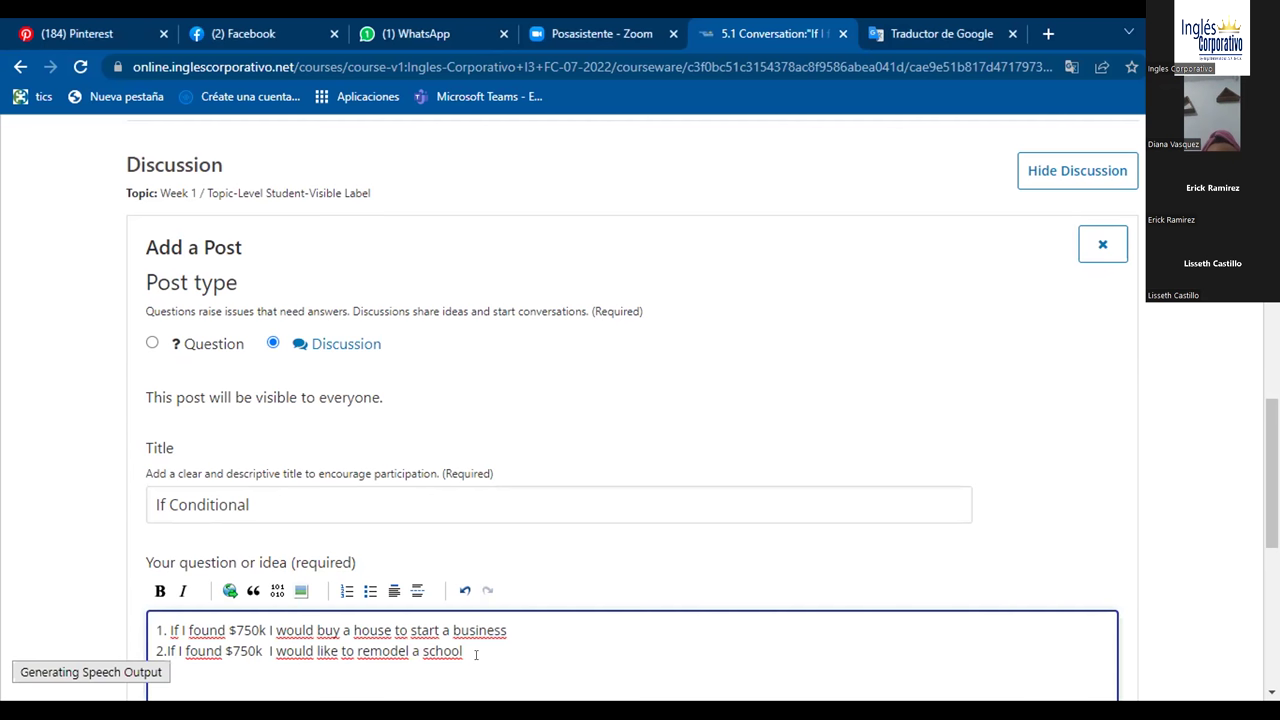
key(Return)
text(3.)
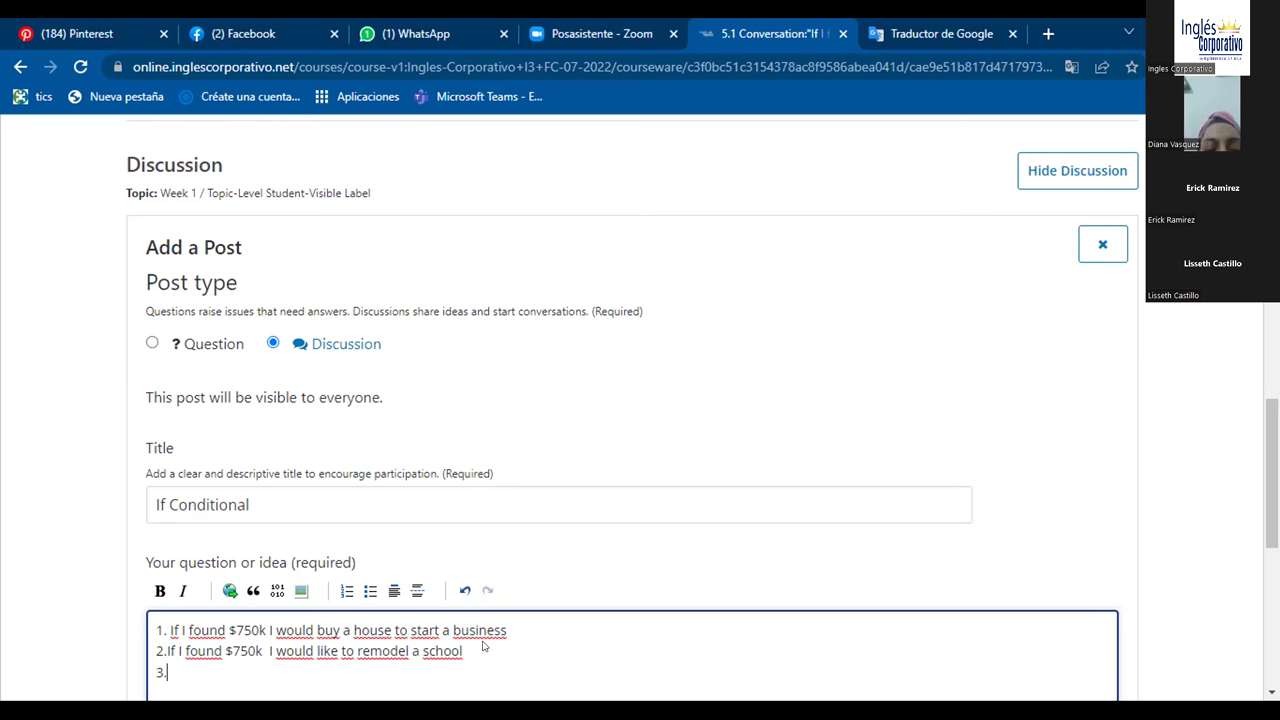
click(679, 429)
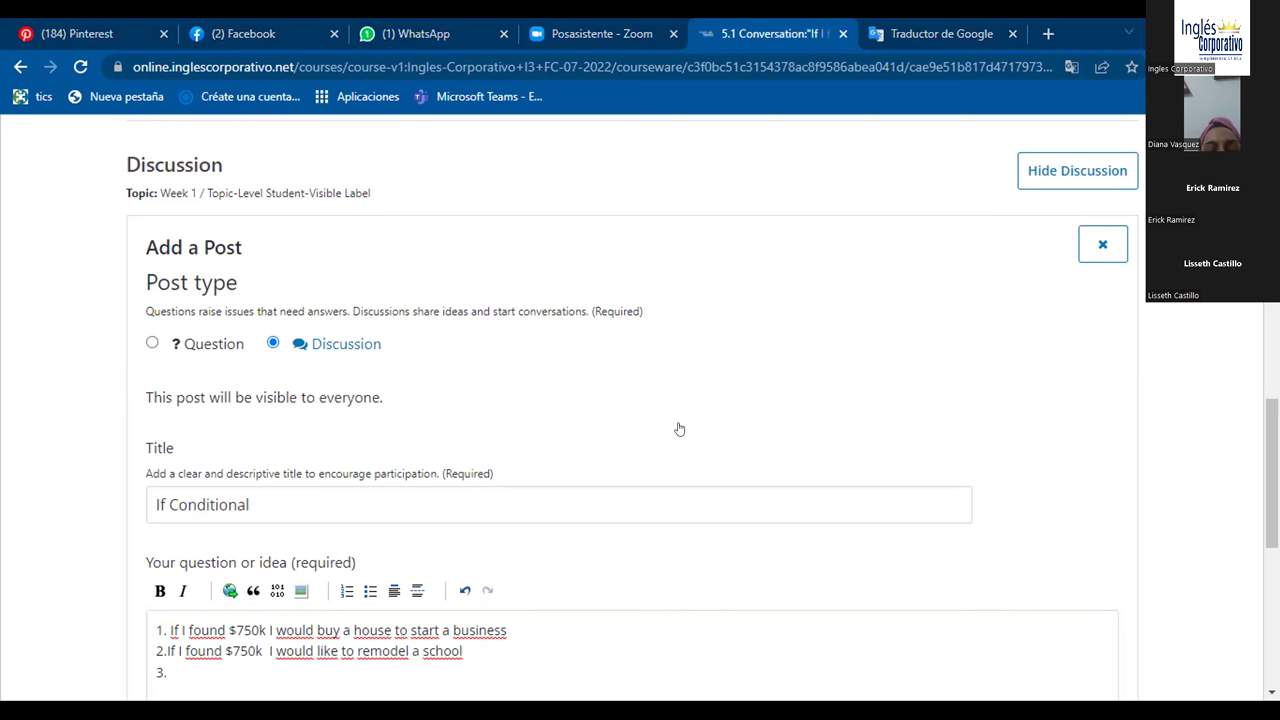
click(167, 651)
drag(167, 651, 265, 651)
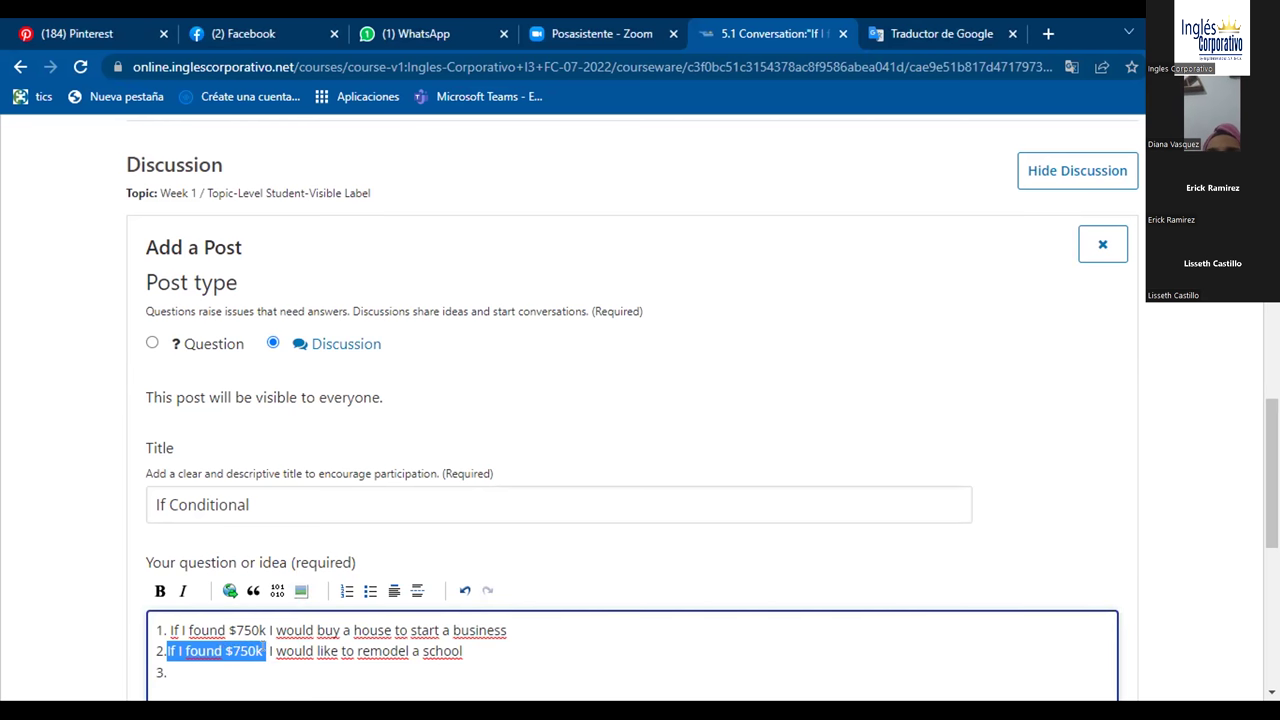
text(I would like to remodel a school)
key(ctrl+z)
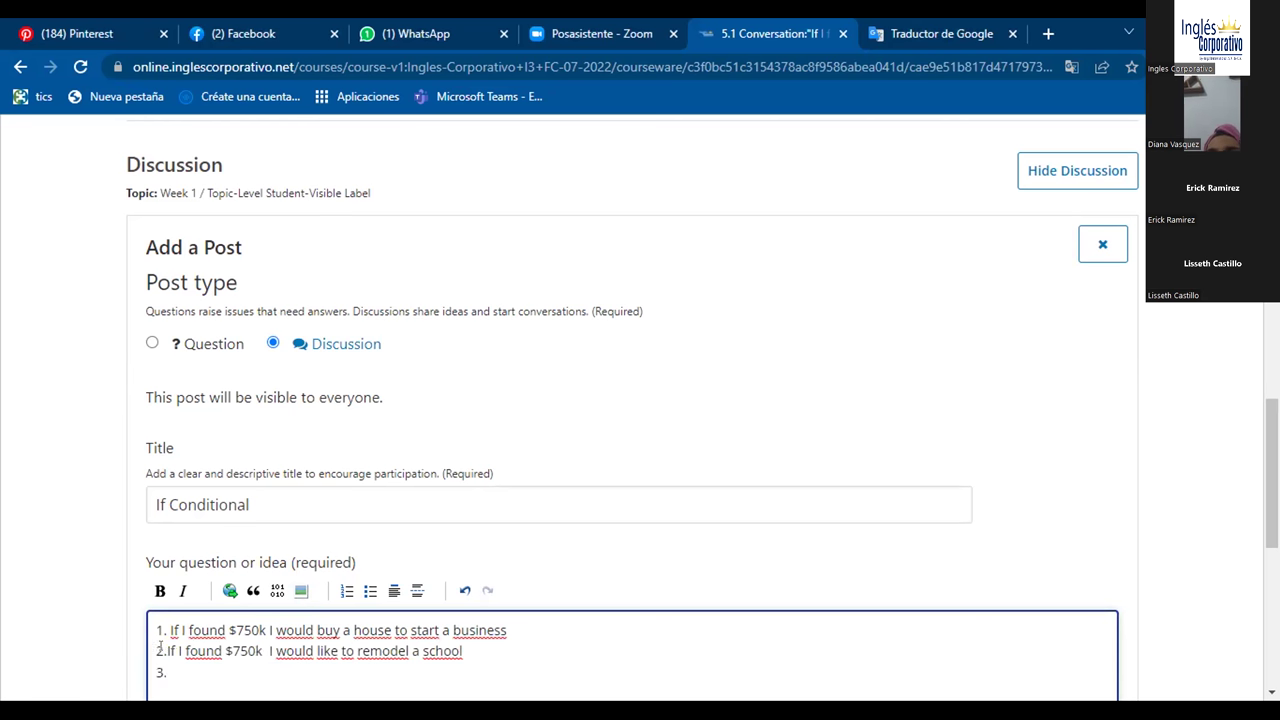
Copy "If I found $750k" from the second sentence to the empty line 3.
drag(167, 650, 263, 651)
key(ctrl+c)
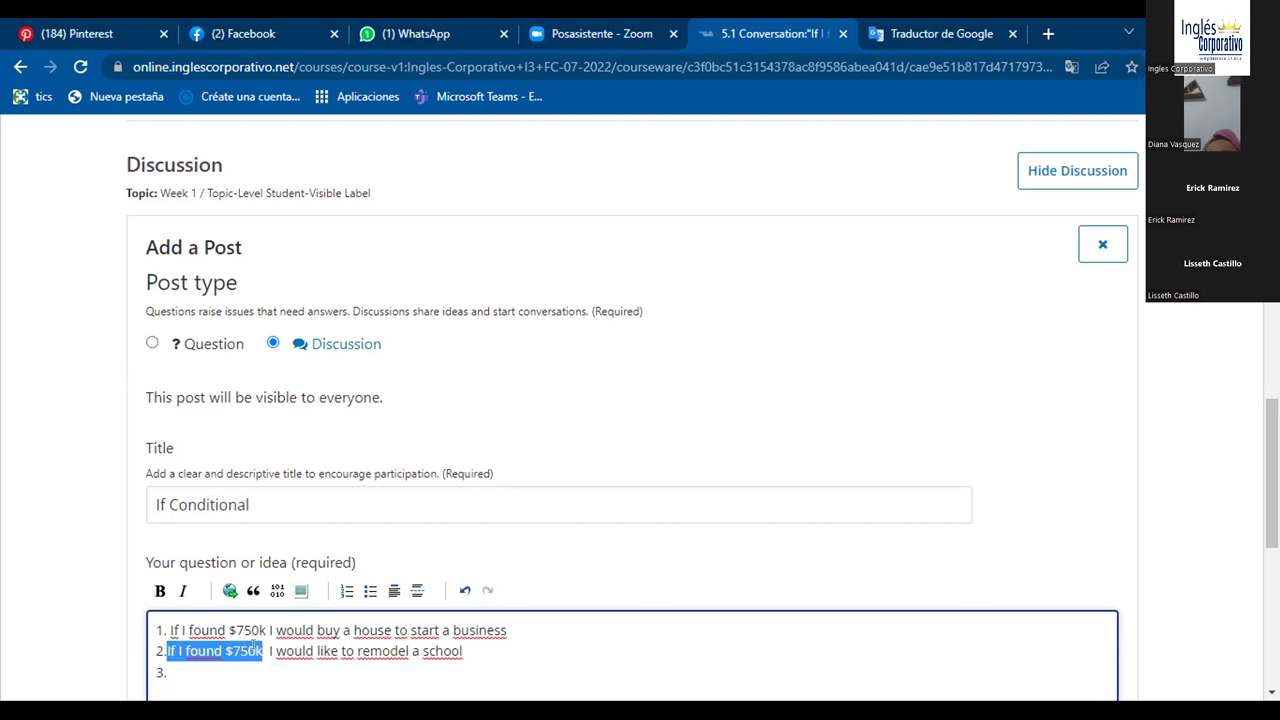
click(249, 672)
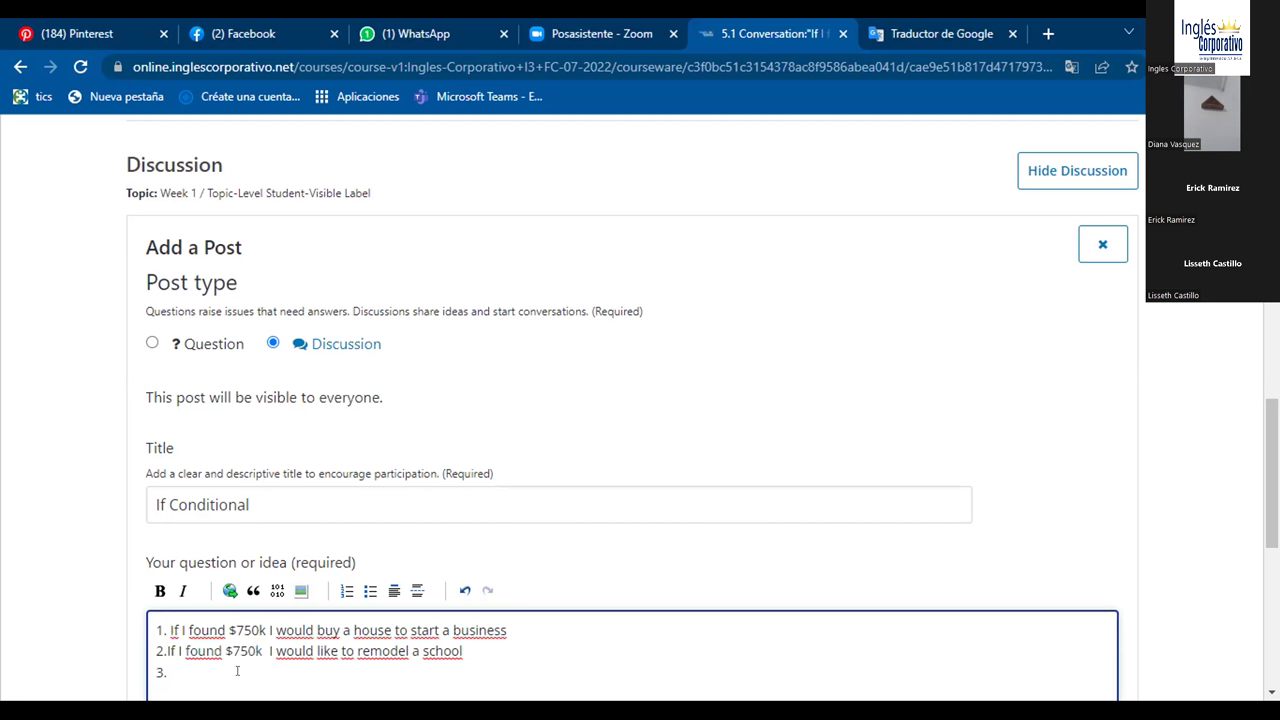
key(ctrl+v)
Complete the third sentence with "i would check the ID of the wallet" and start a new line numbered "4.".
text(i woul)
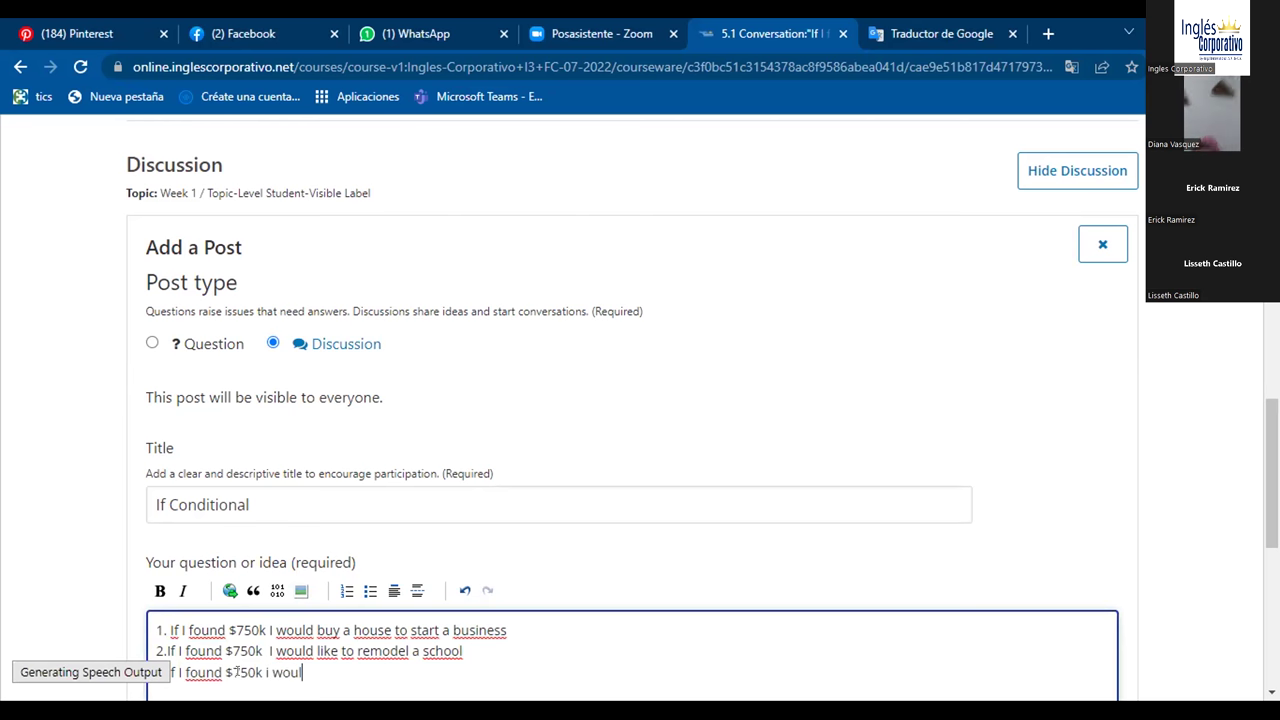
text(d )
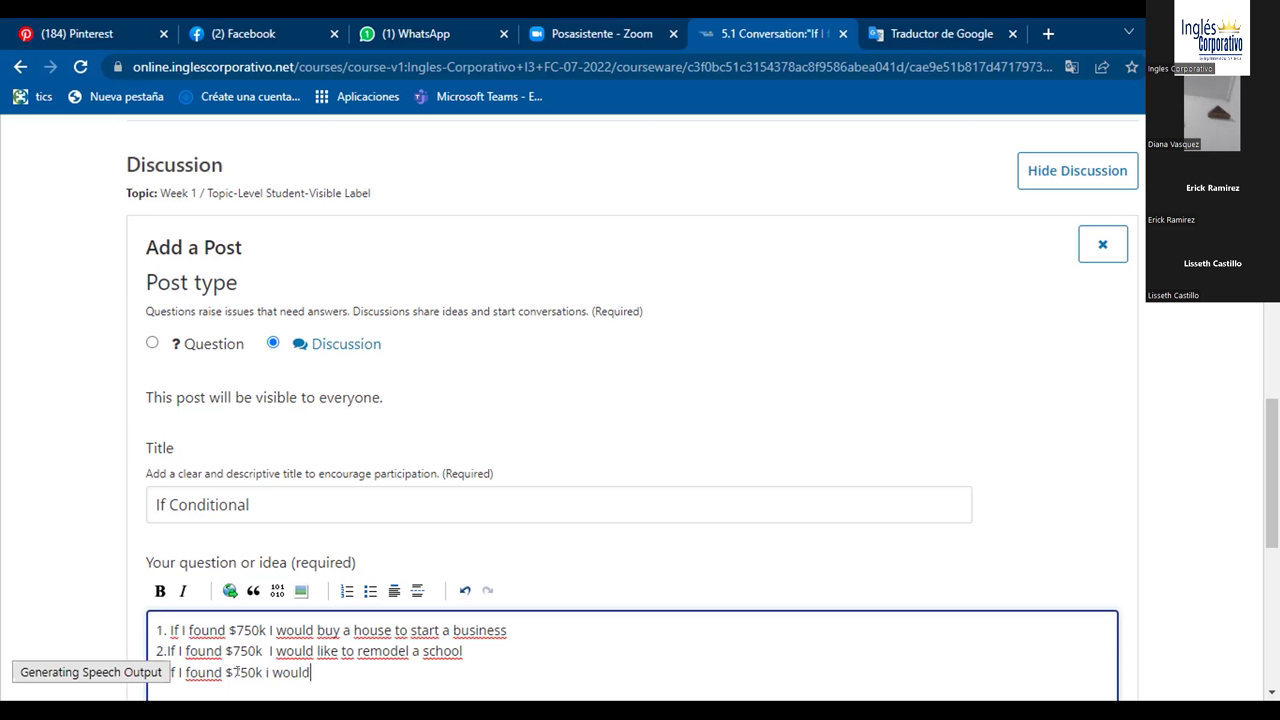
text(check)
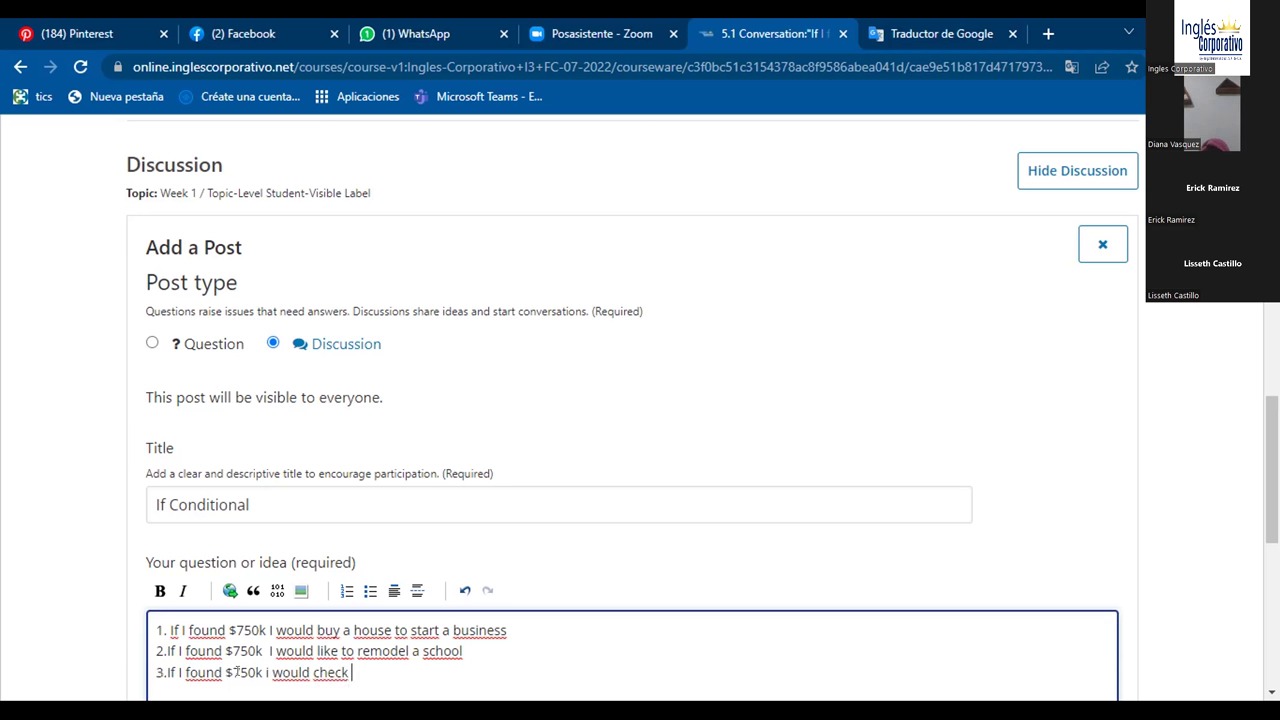
text( the ID of the wallet)
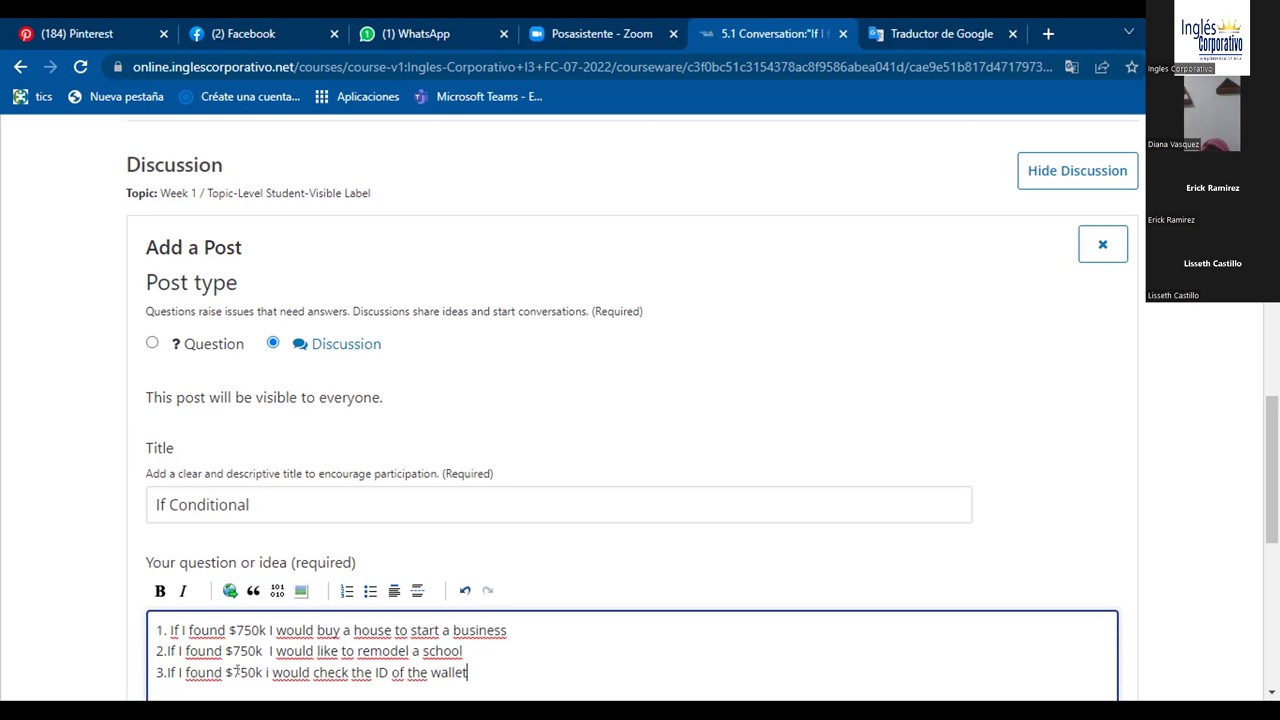
key(Return)
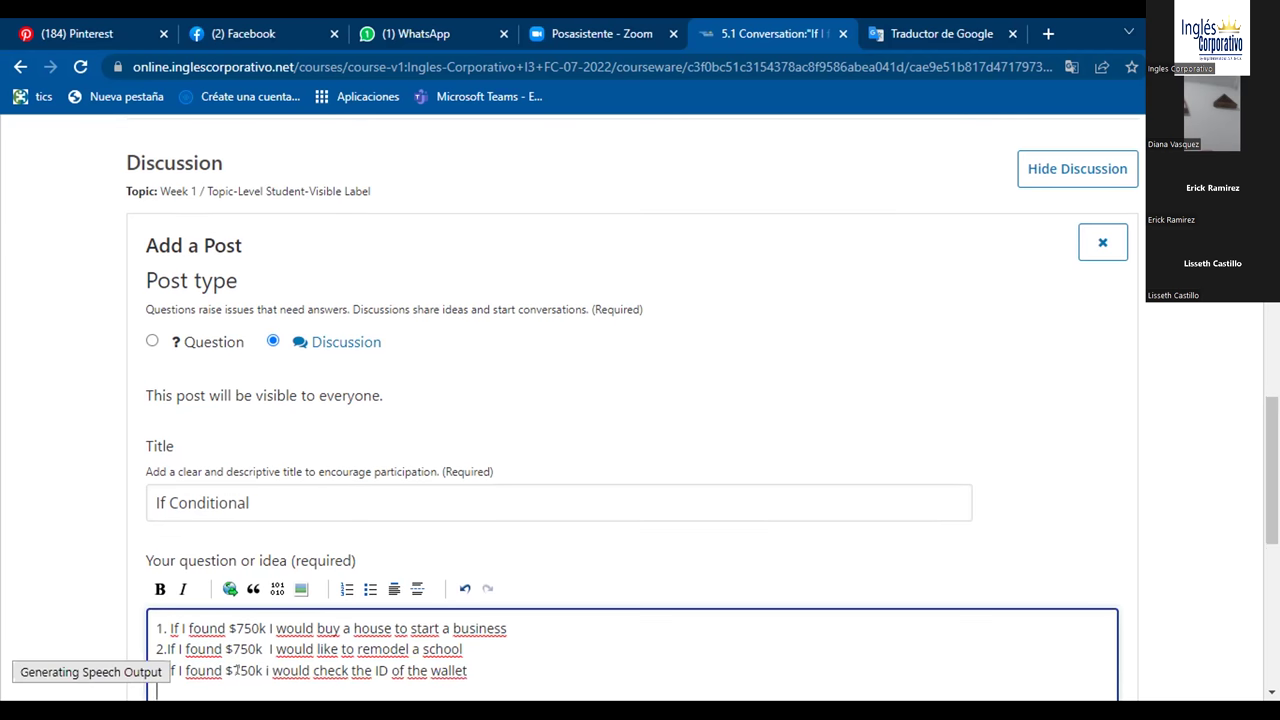
text(4.)
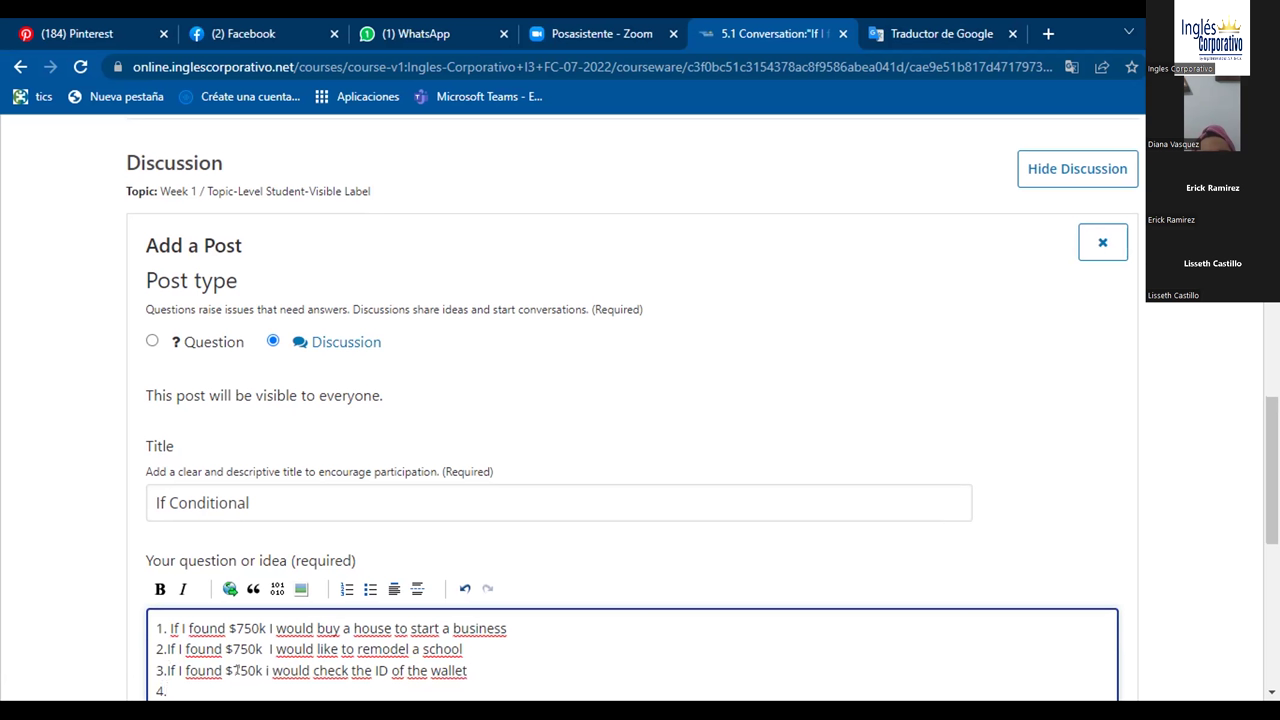
text(I)
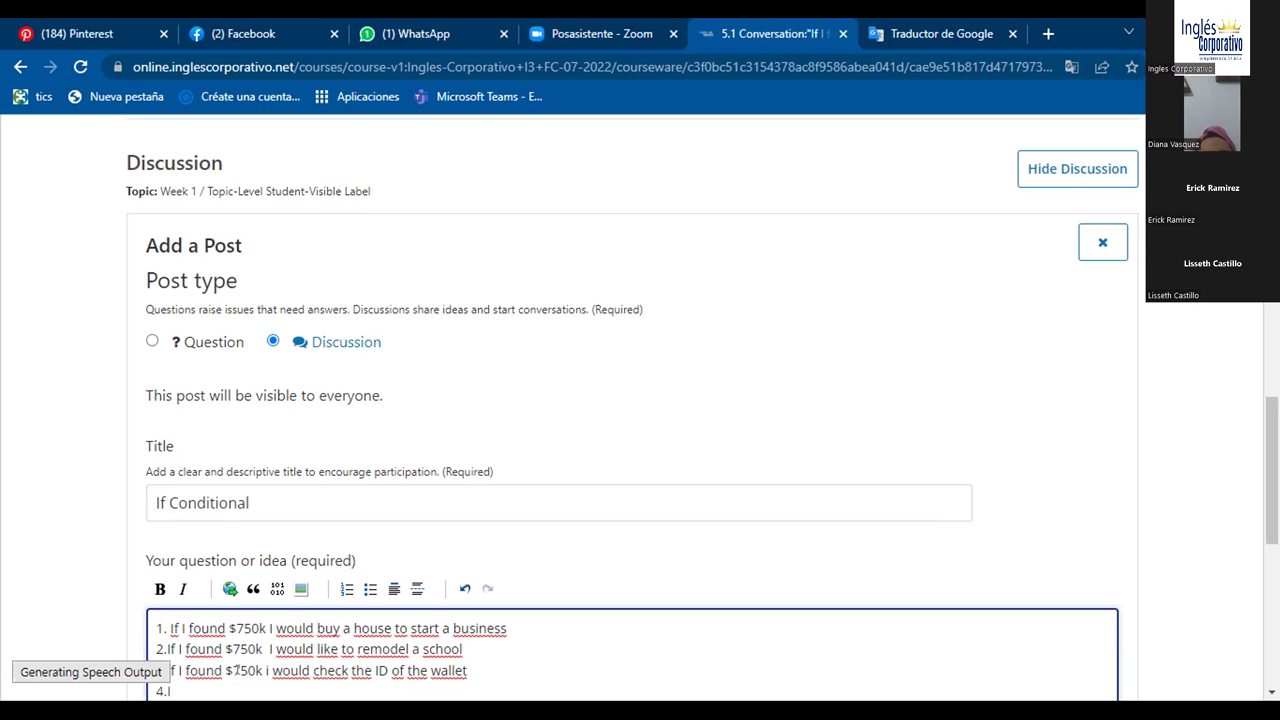
text(f)
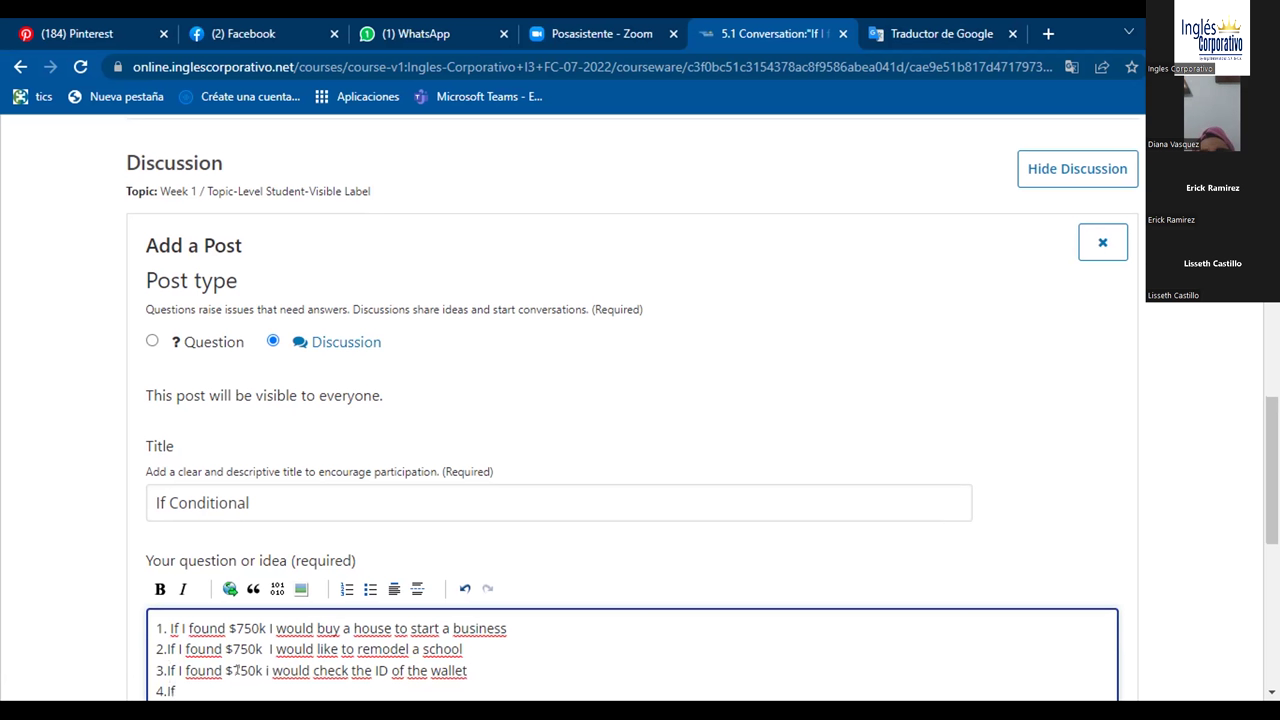
text( I found)
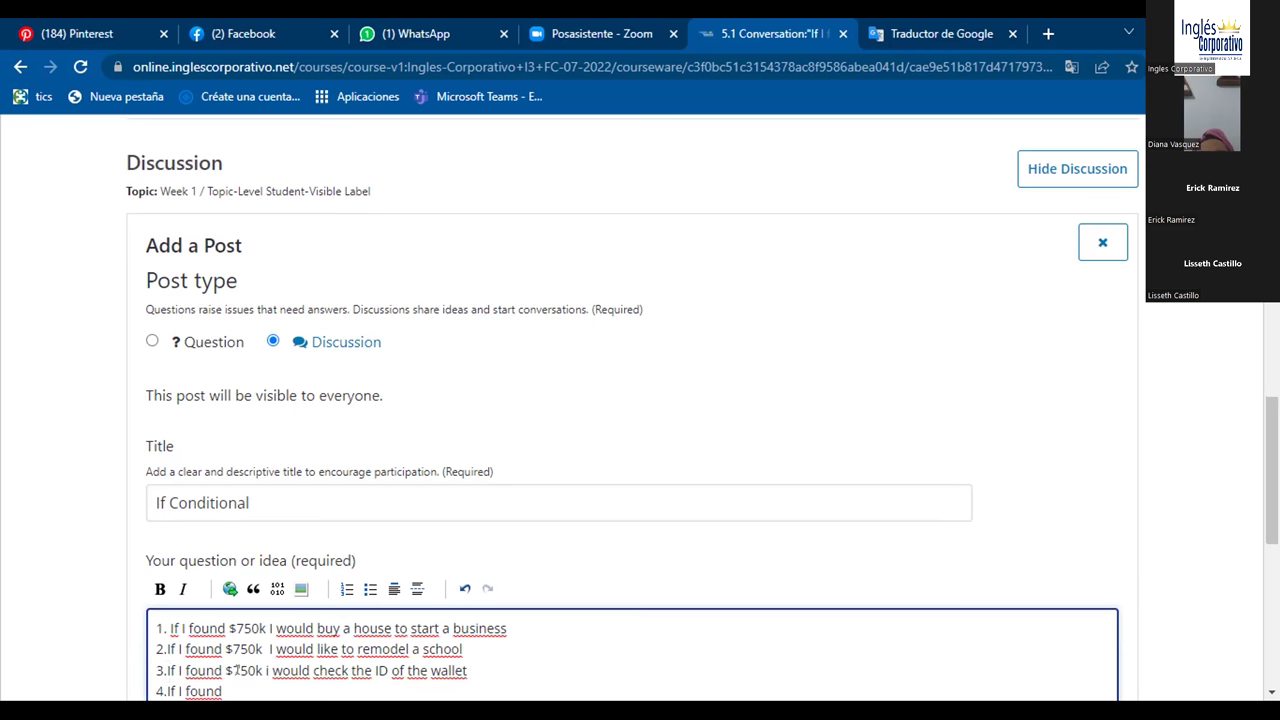
text( $)
key(BackSpace)
key(BackSpace)
key(BackSpace)
key(BackSpace)
key(BackSpace)
key(BackSpace)
key(BackSpace)
key(BackSpace)
key(BackSpace)
key(BackSpace)
key(BackSpace)
Write "If I found $750k i would buy a new car" as the fourth sentence.
text(If I found $750k i)
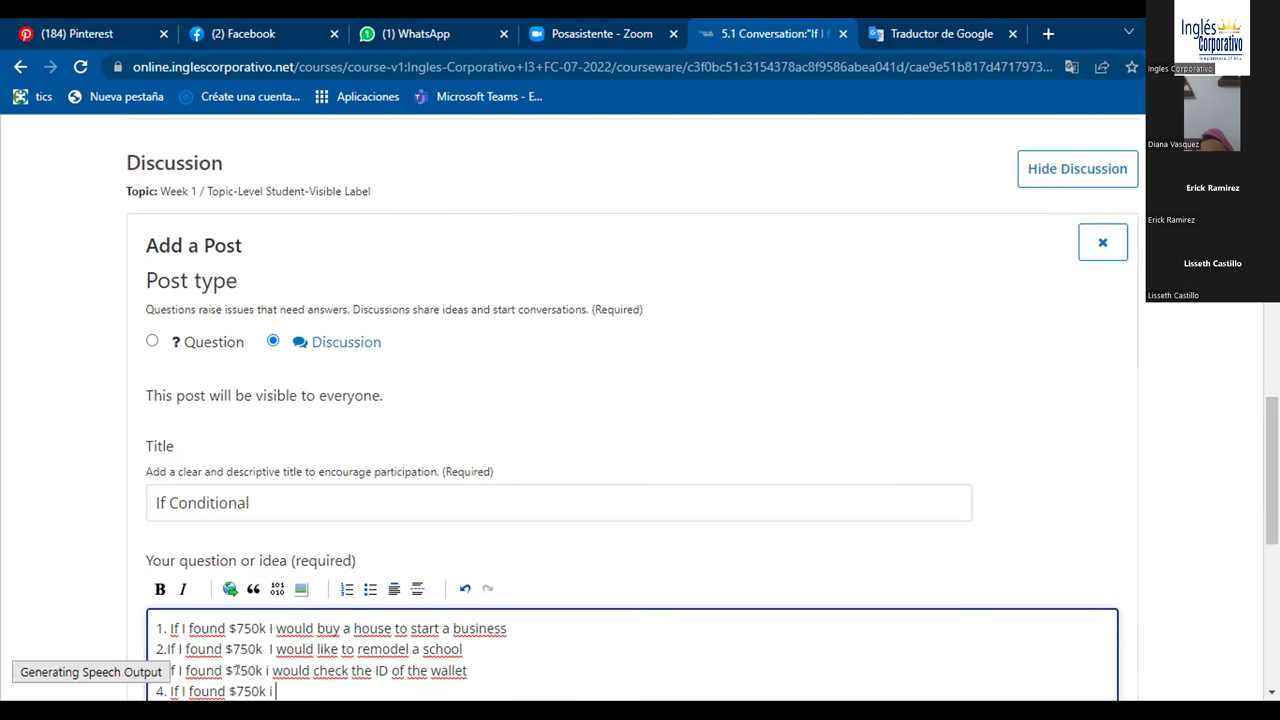
text( would buy a )
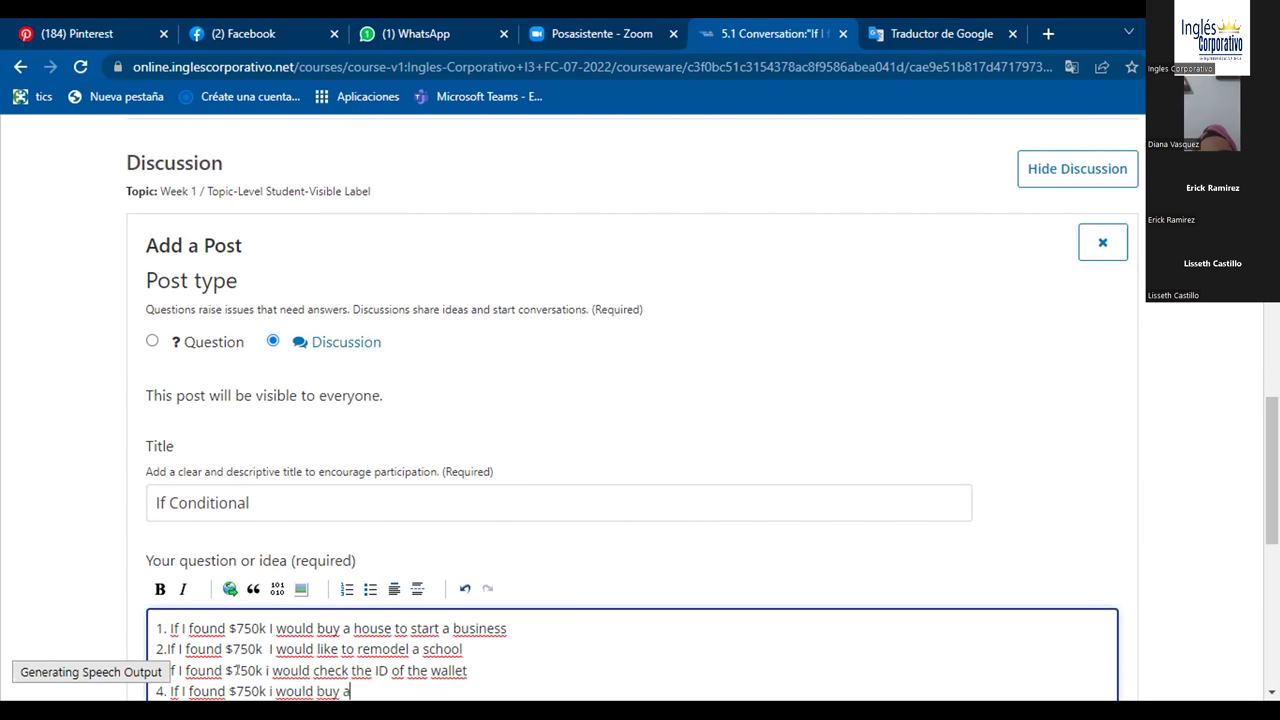
text(new h)
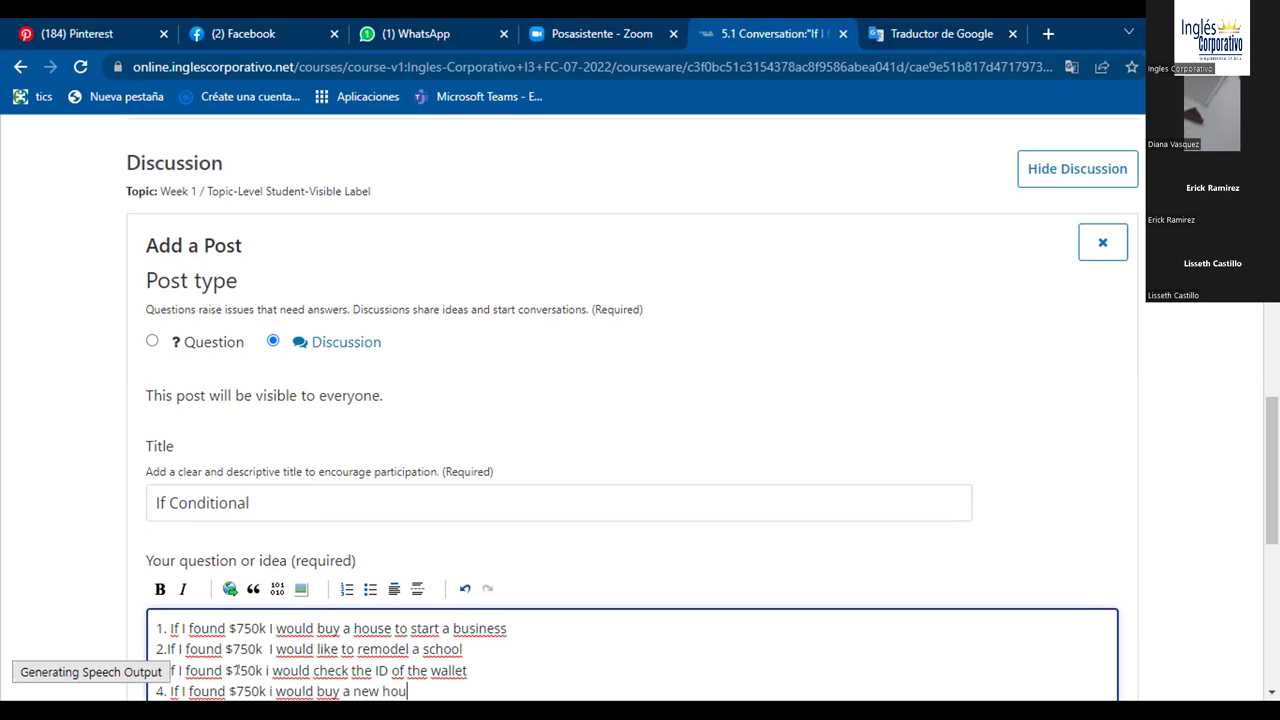
key(BackSpace)
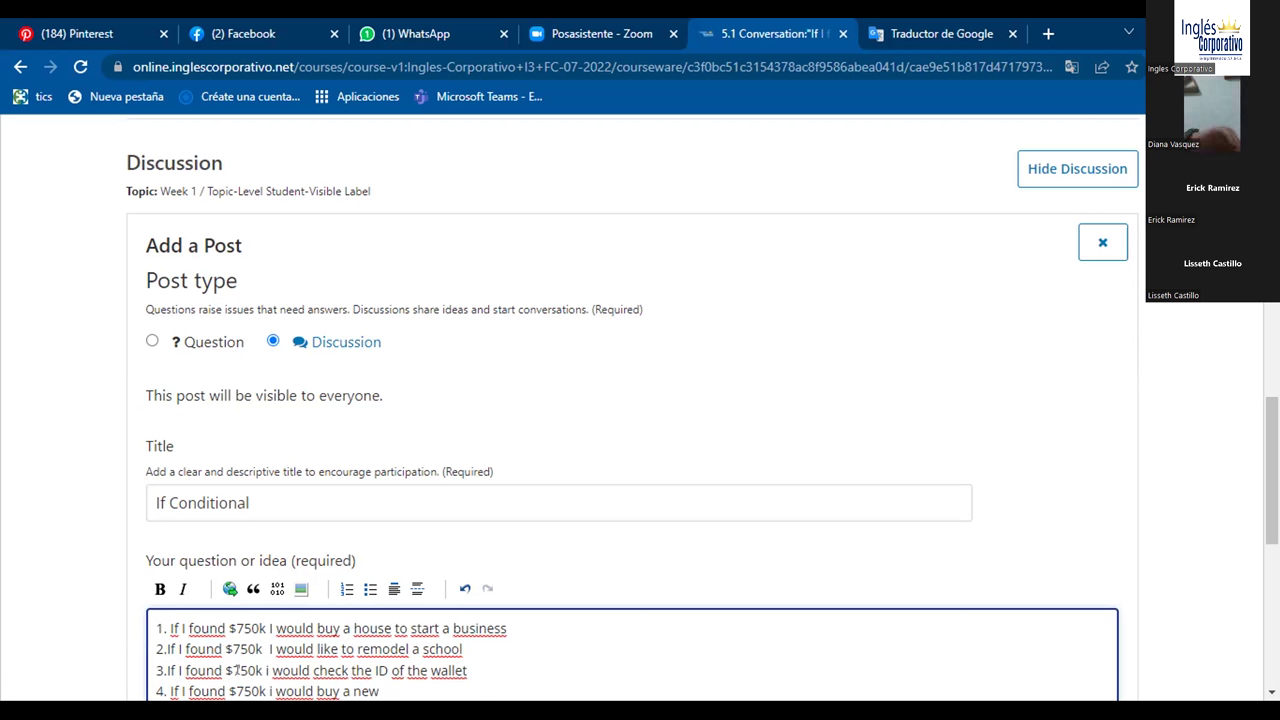
key(BackSpace)
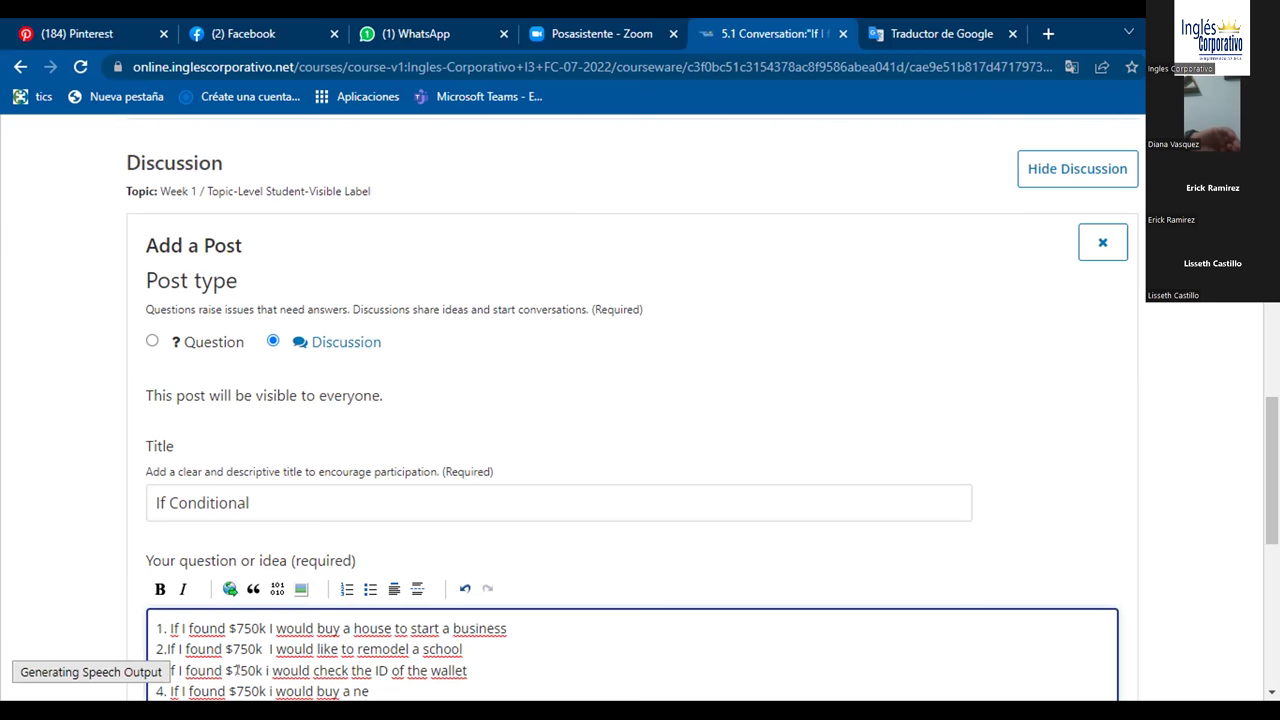
text(w car)
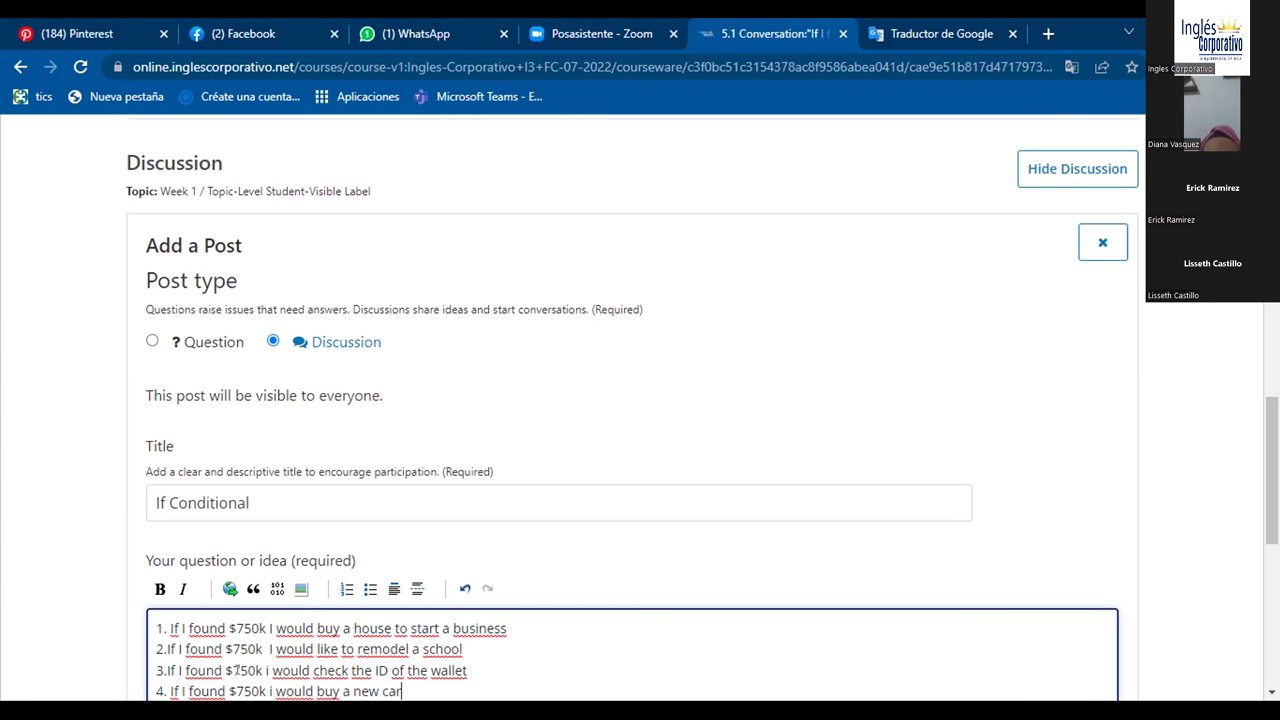
Add a fifth numbered line reading "5. If I found $750k I would pay mi depart".
key(Return)
text(5.)
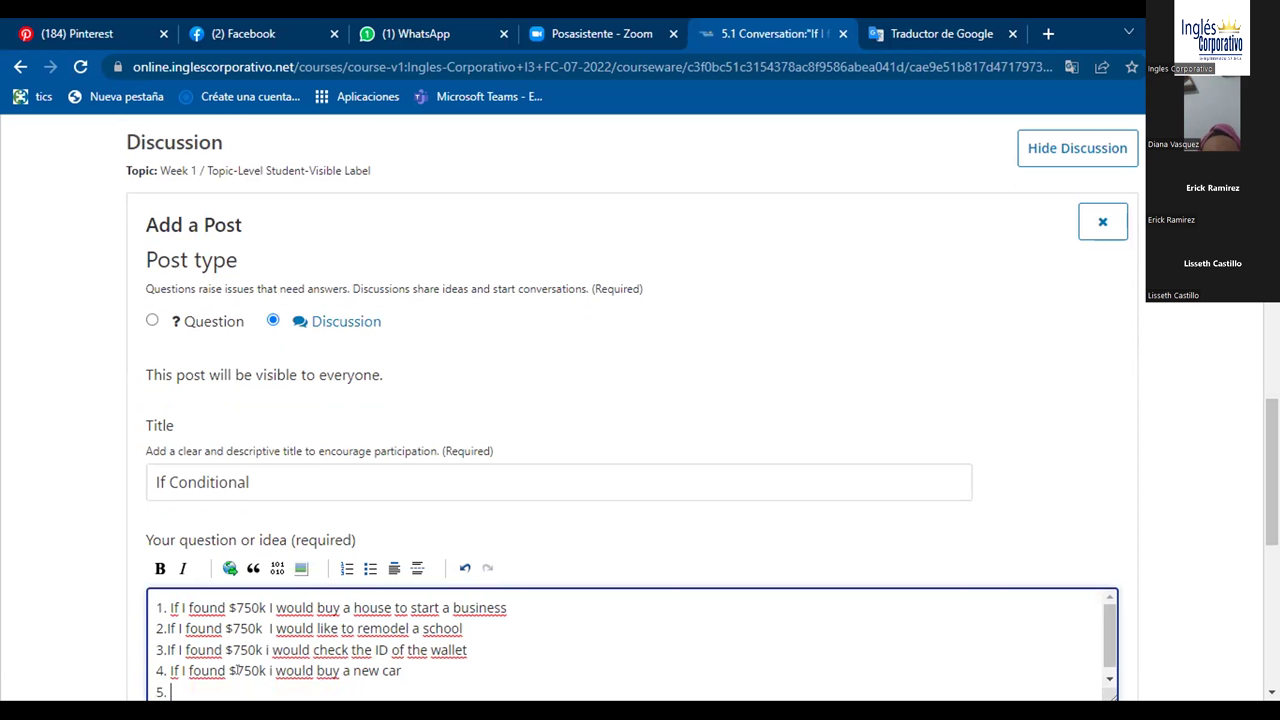
text( If I found $750k)
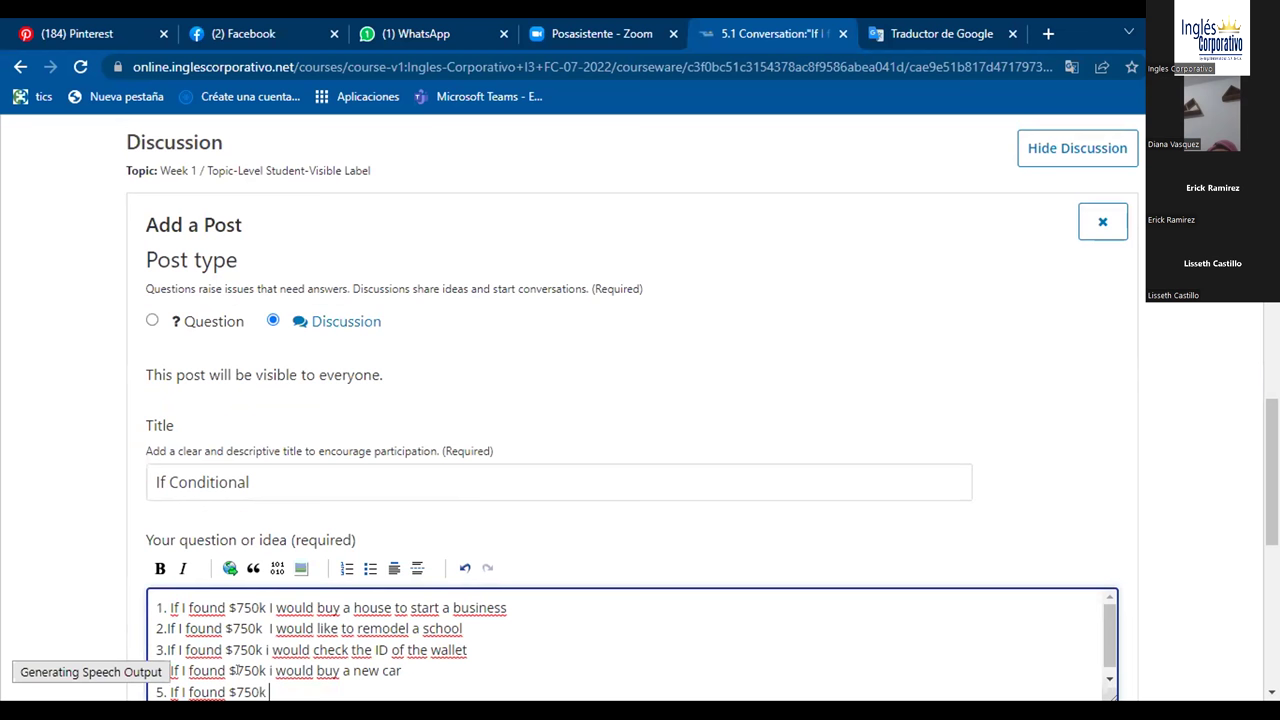
text( I)
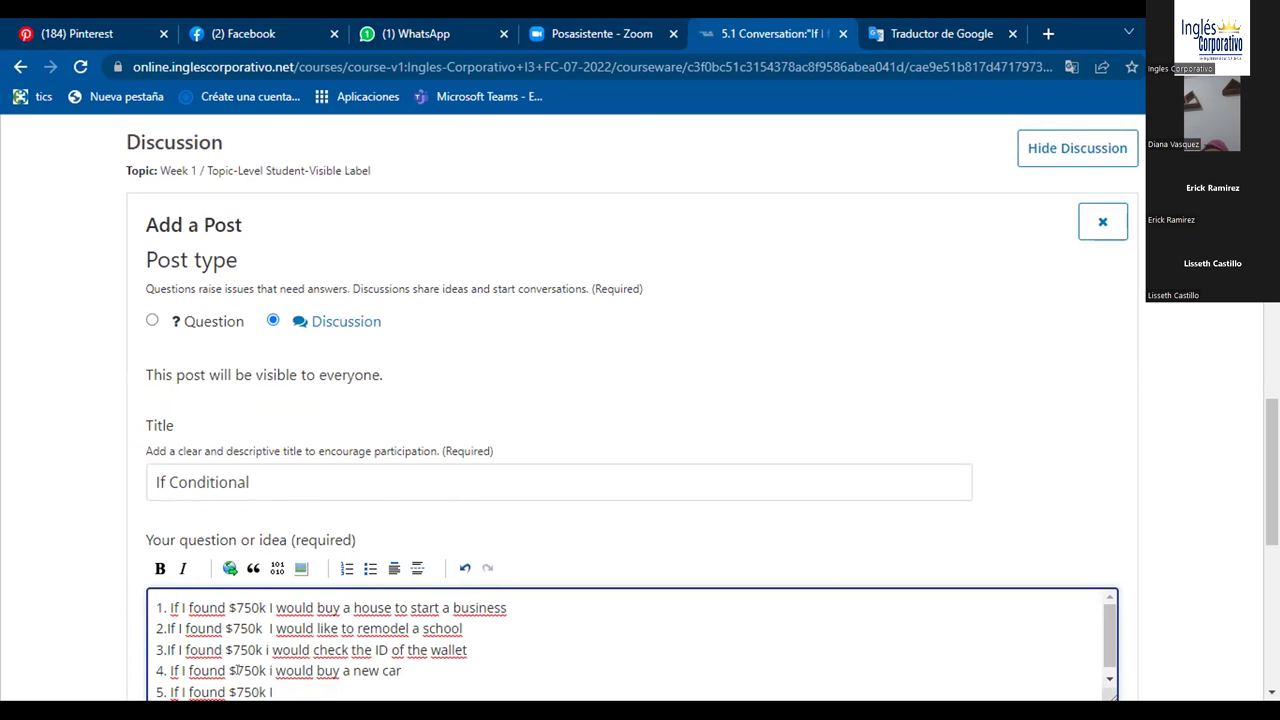
text( would pay)
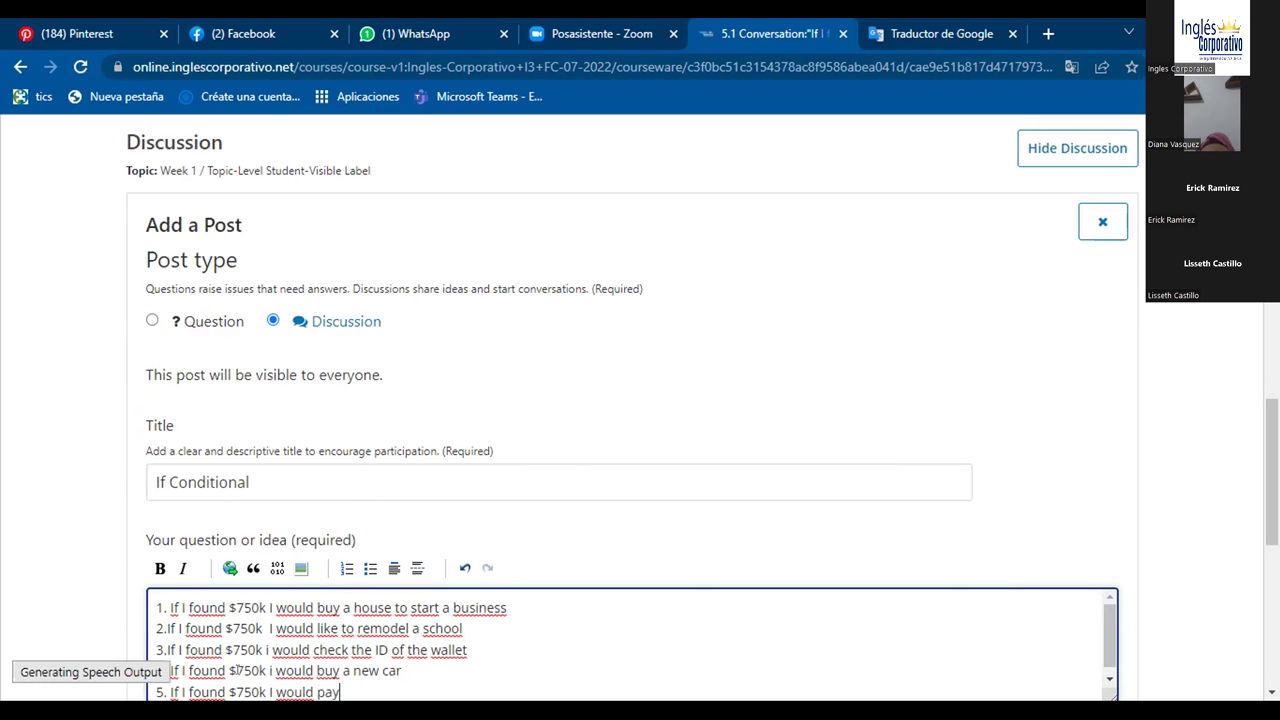
text( mi depart)
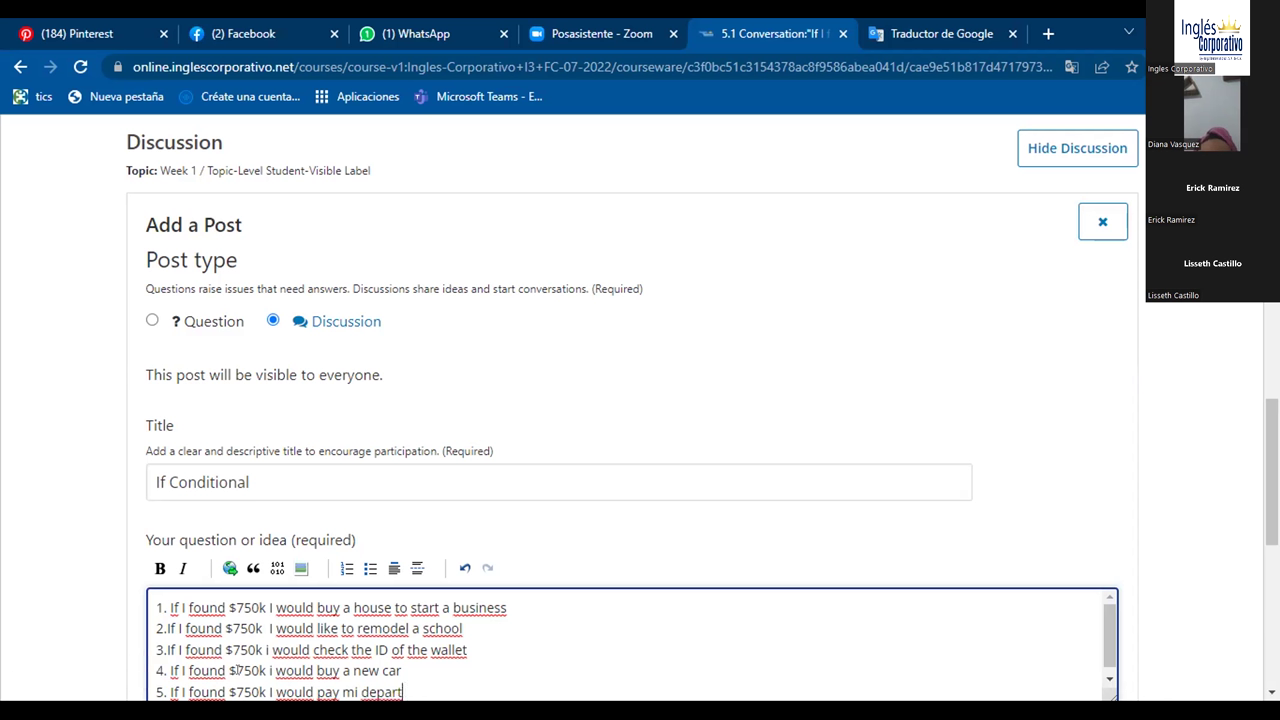
Replace the word "depart" with "debit" at the end of the fifth sentence.
key(BackSpace)
key(BackSpace)
key(BackSpace)
text(e)
key(BackSpace)
key(BackSpace)
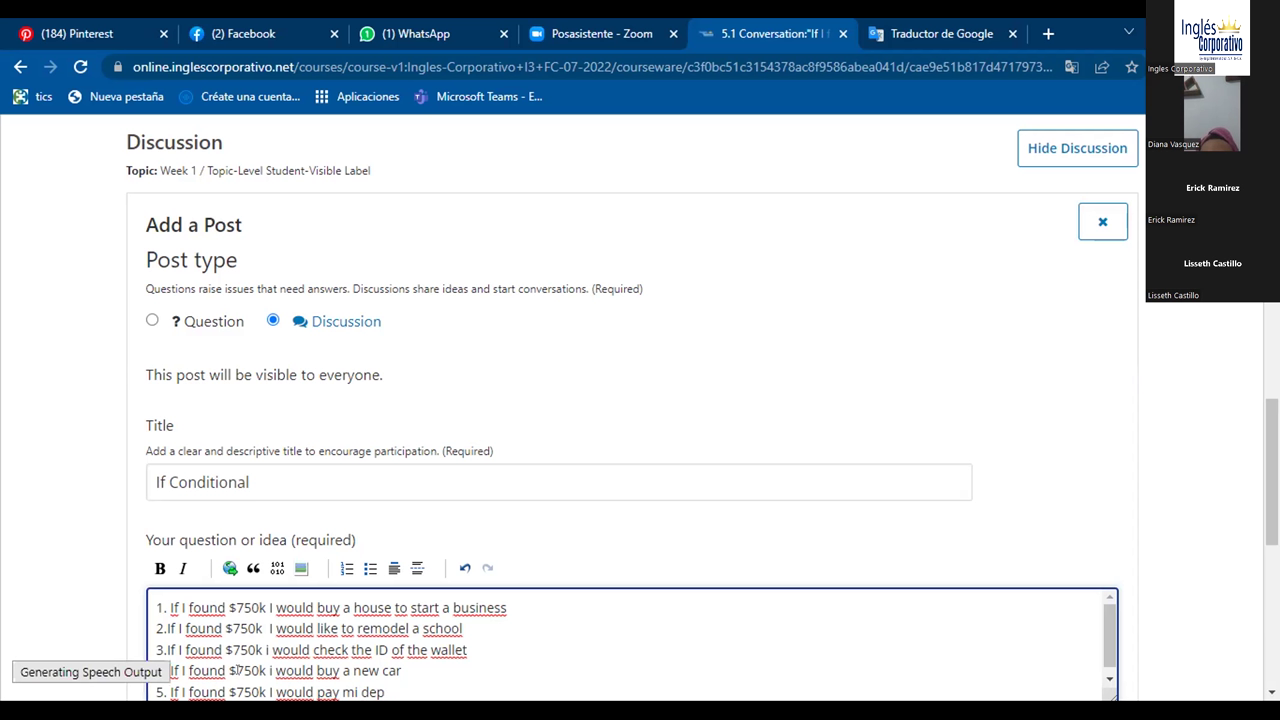
text(bit)
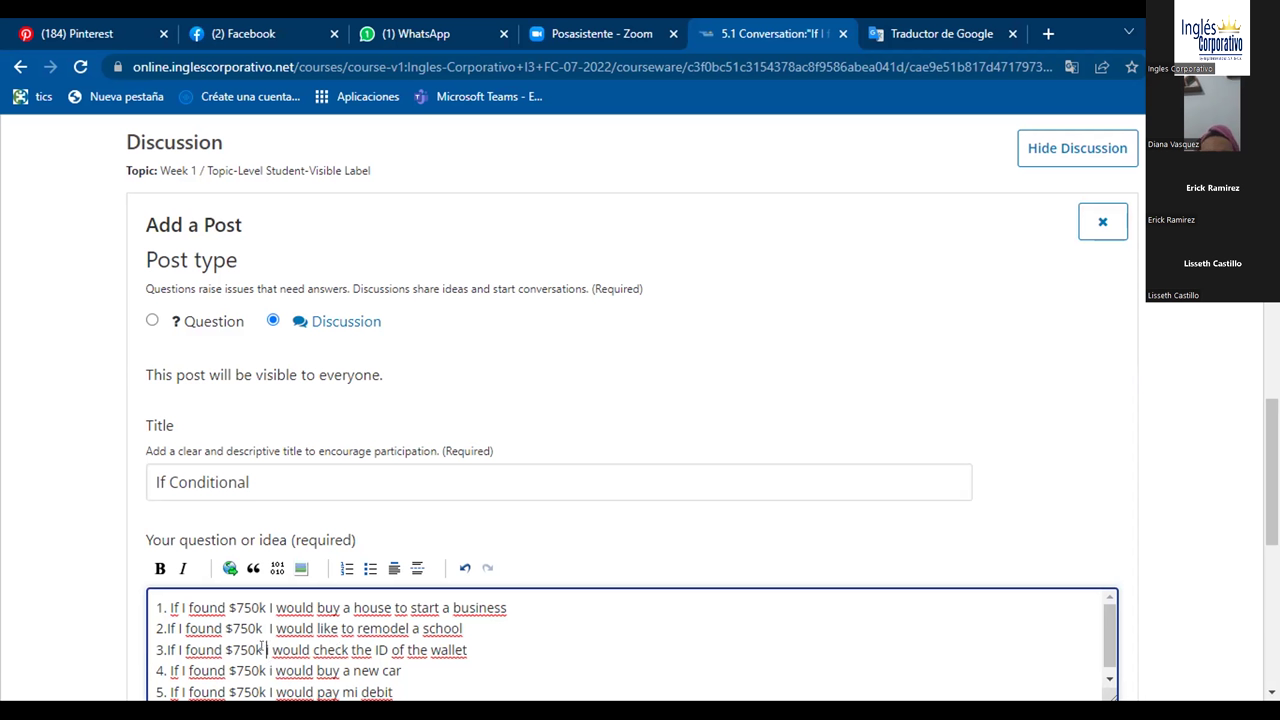
Capitalize the pronoun "i" before "would" in the third and fourth sentences.
key(BackSpace)
text(I)
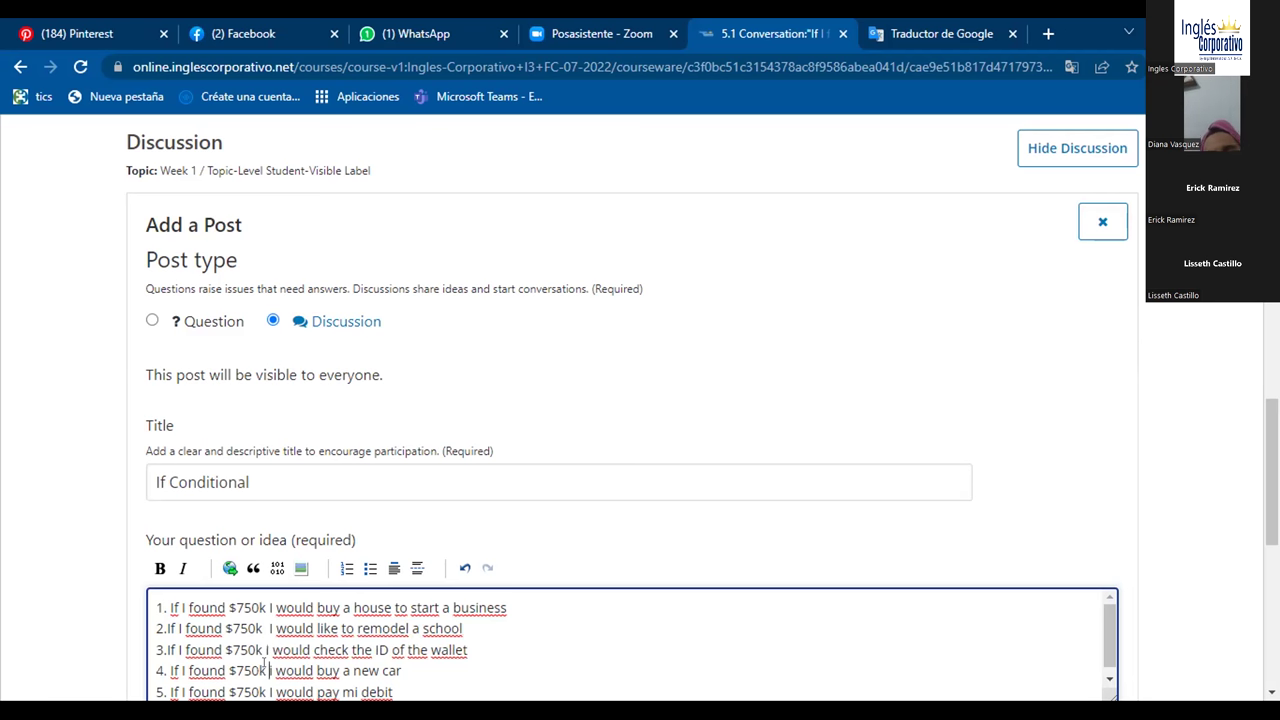
click(264, 667)
key(BackSpace)
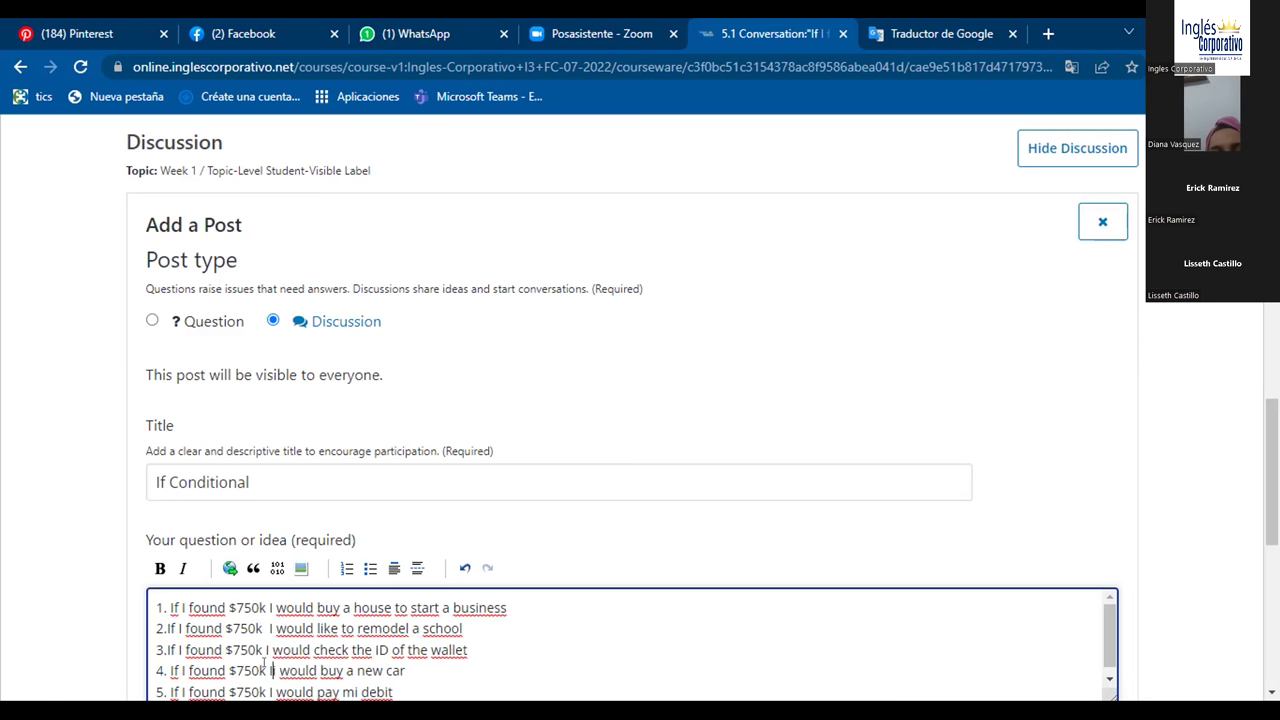
text(I)
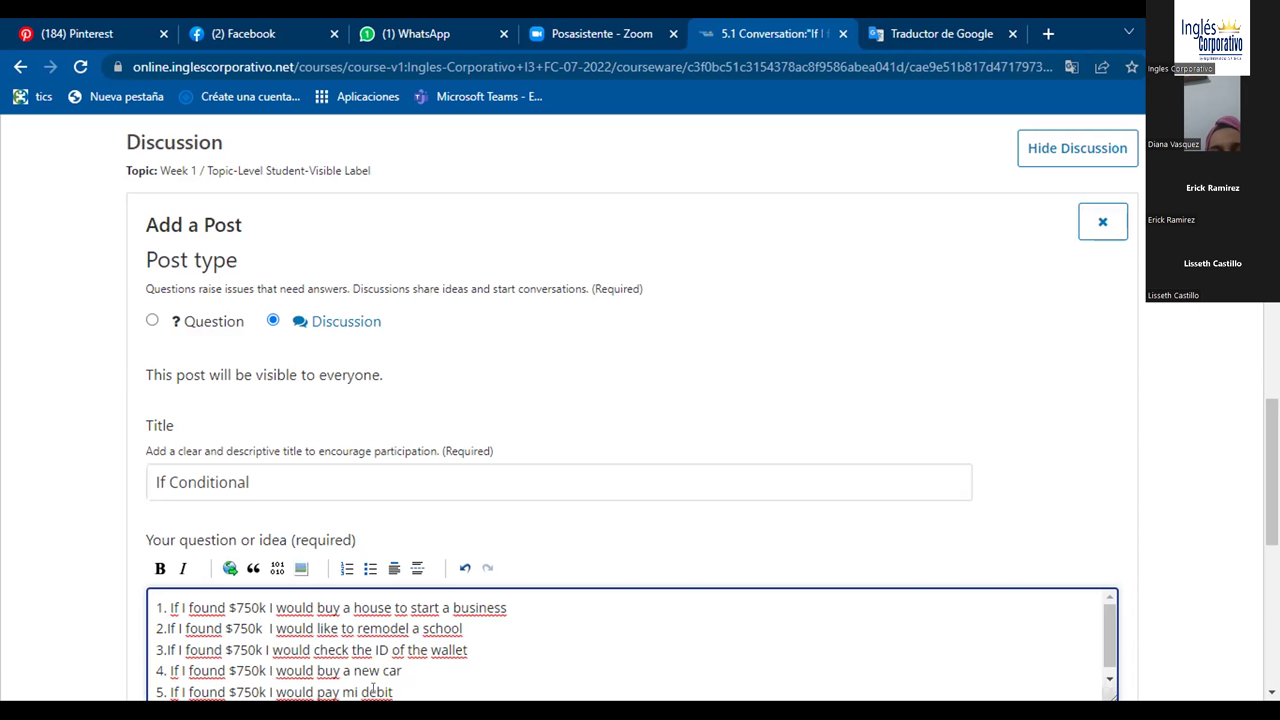
Change "debit" to "debts" in the fifth sentence and add an empty line below it.
key(BackSpace)
key(BackSpace)
text(ets)
key(Return)
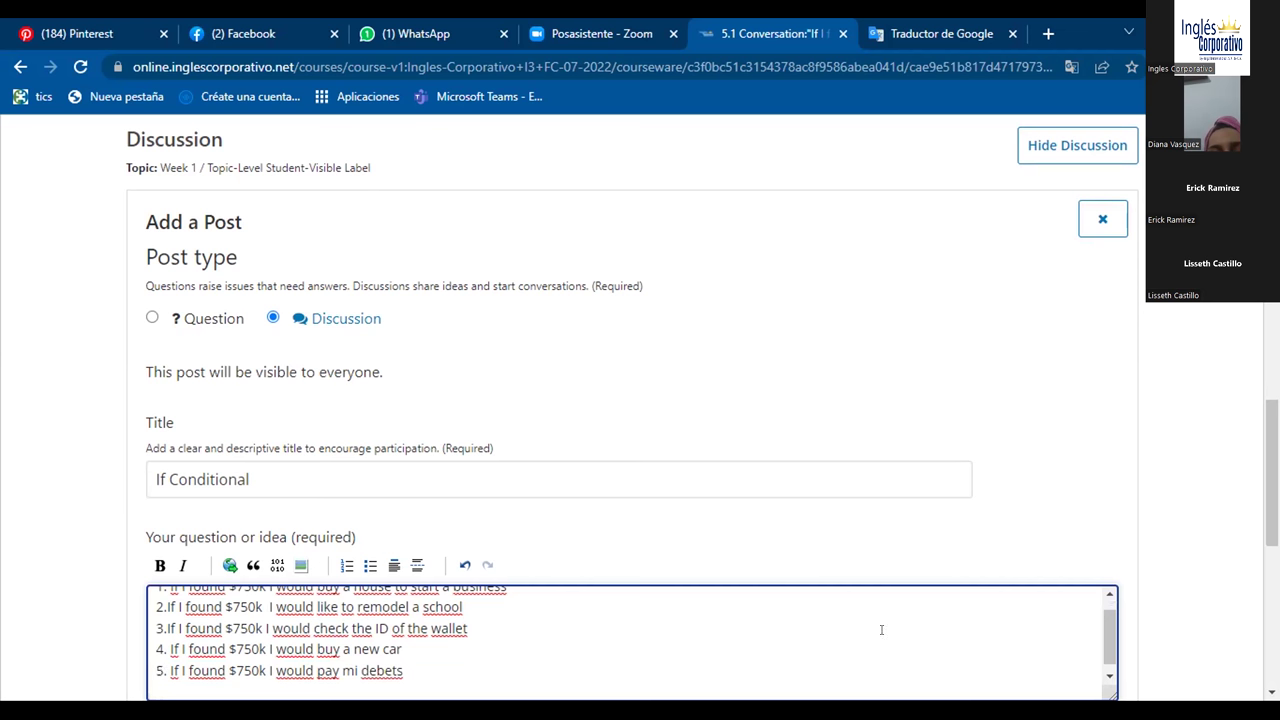
scroll(1099, 657, down, 1)
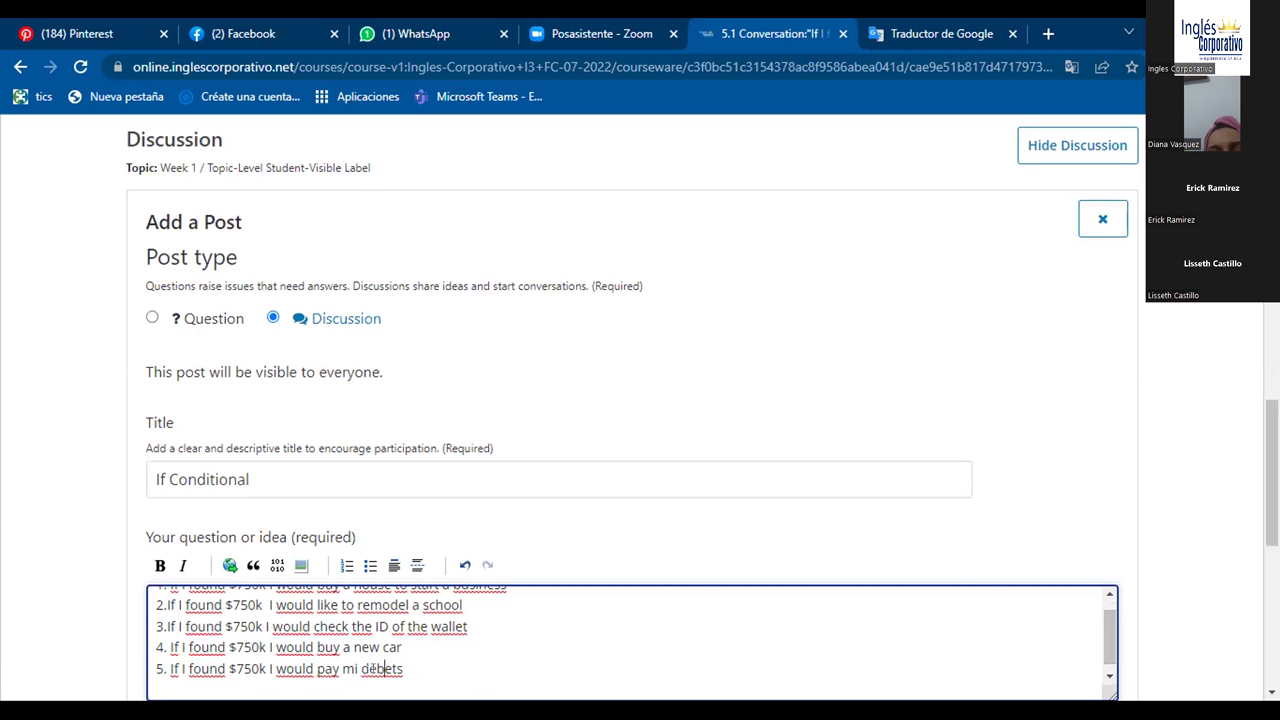
key(Delete)
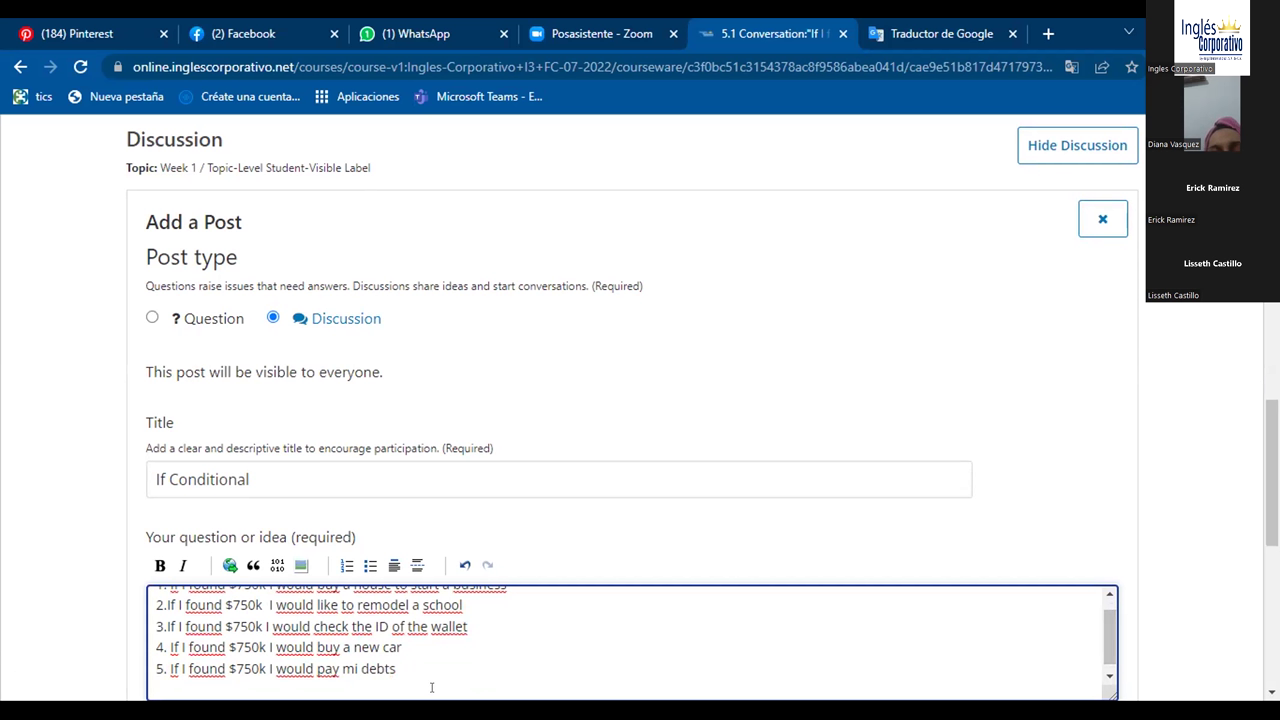
Submit the completed "If Conditional" discussion post with following left on and anonymous posting left off.
click(428, 671)
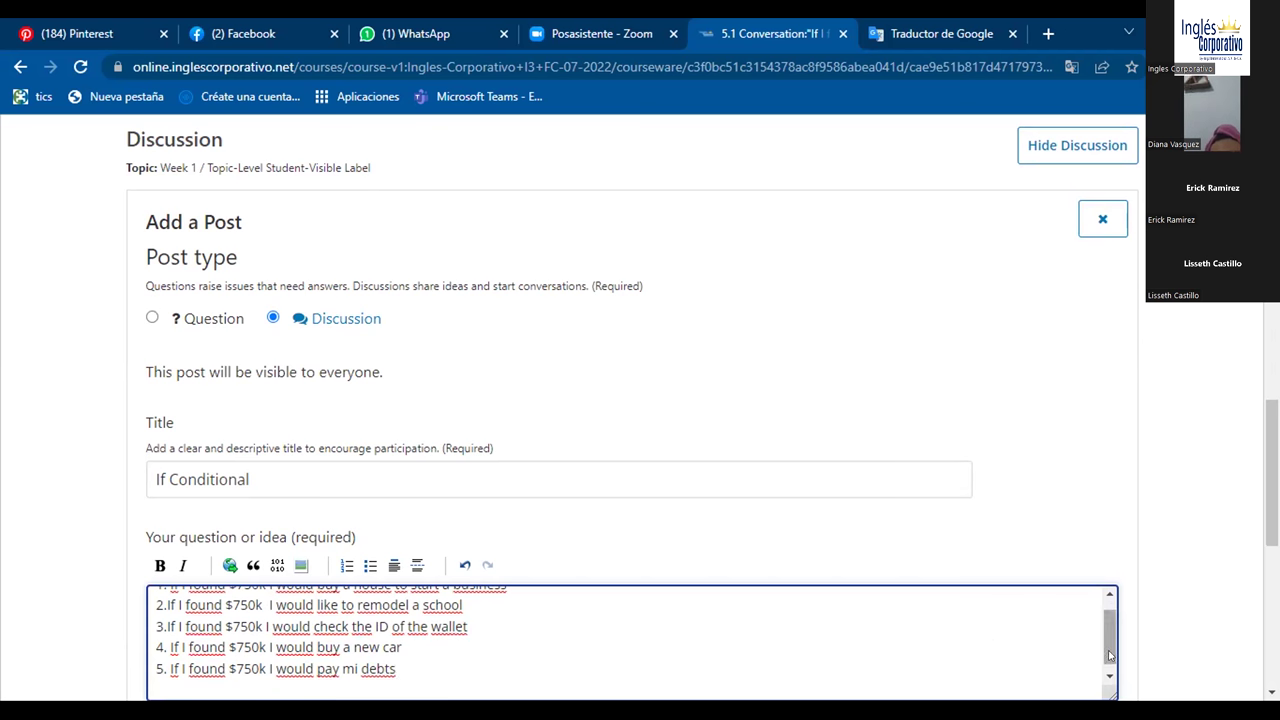
drag(1108, 655, 1110, 660)
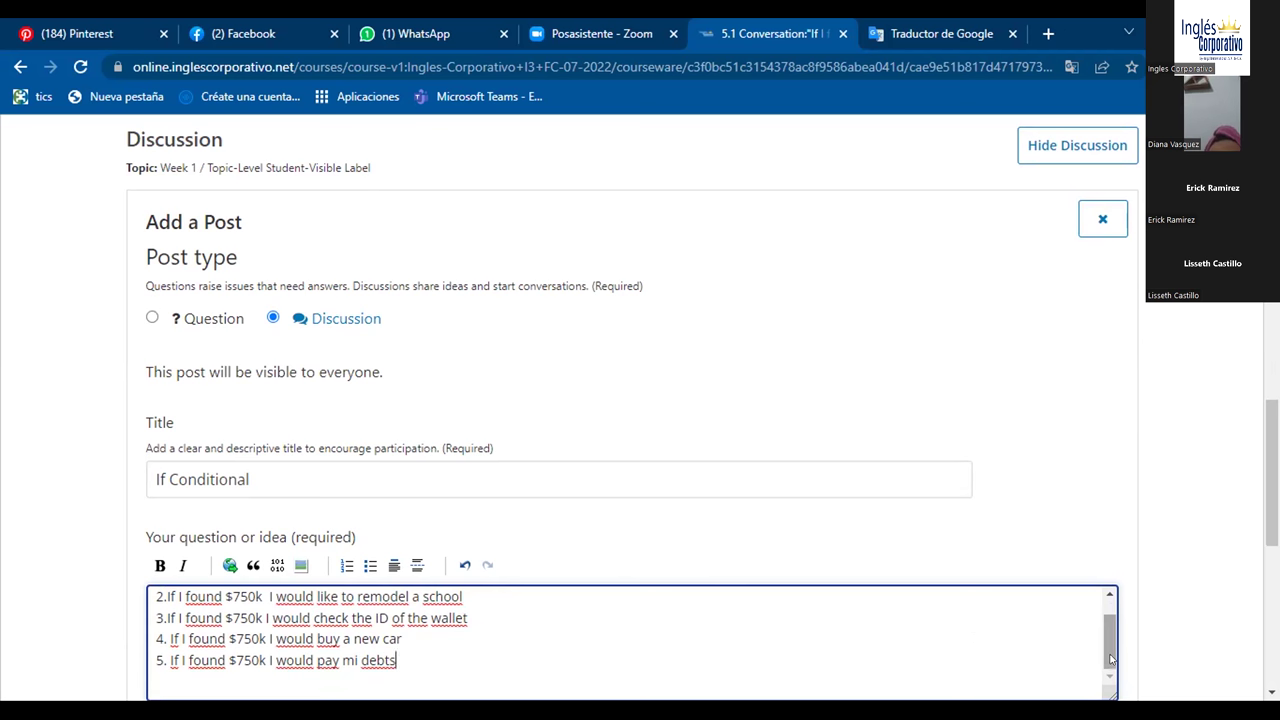
mouse_move(1110, 658)
mouse_down()
mouse_move(1110, 645)
mouse_move(1110, 658)
mouse_up()
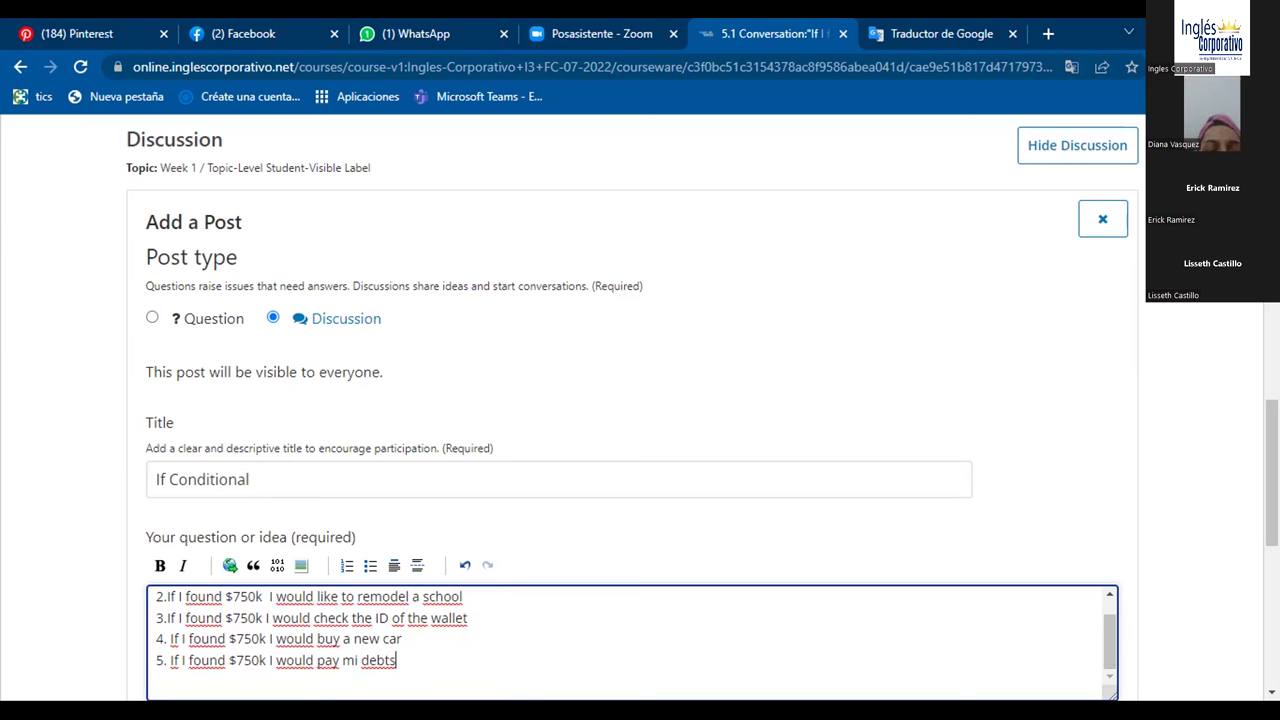
scroll(640, 400, down, 2)
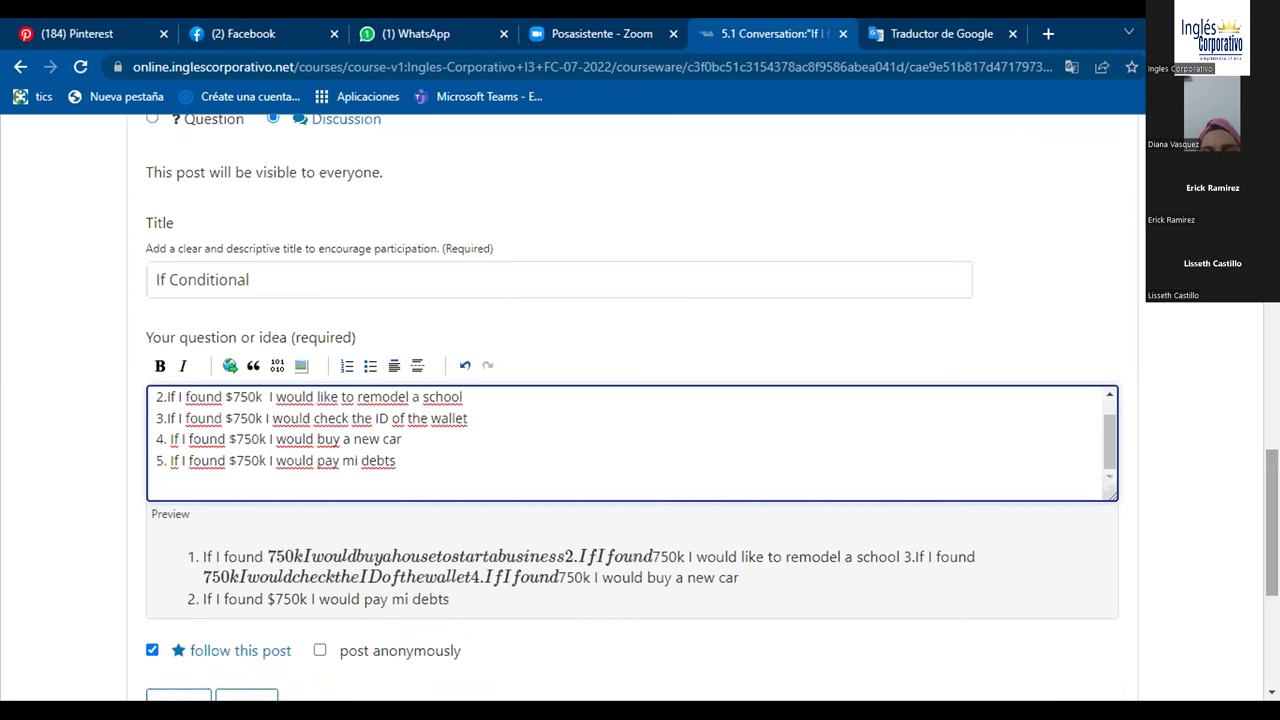
scroll(640, 400, down, 1)
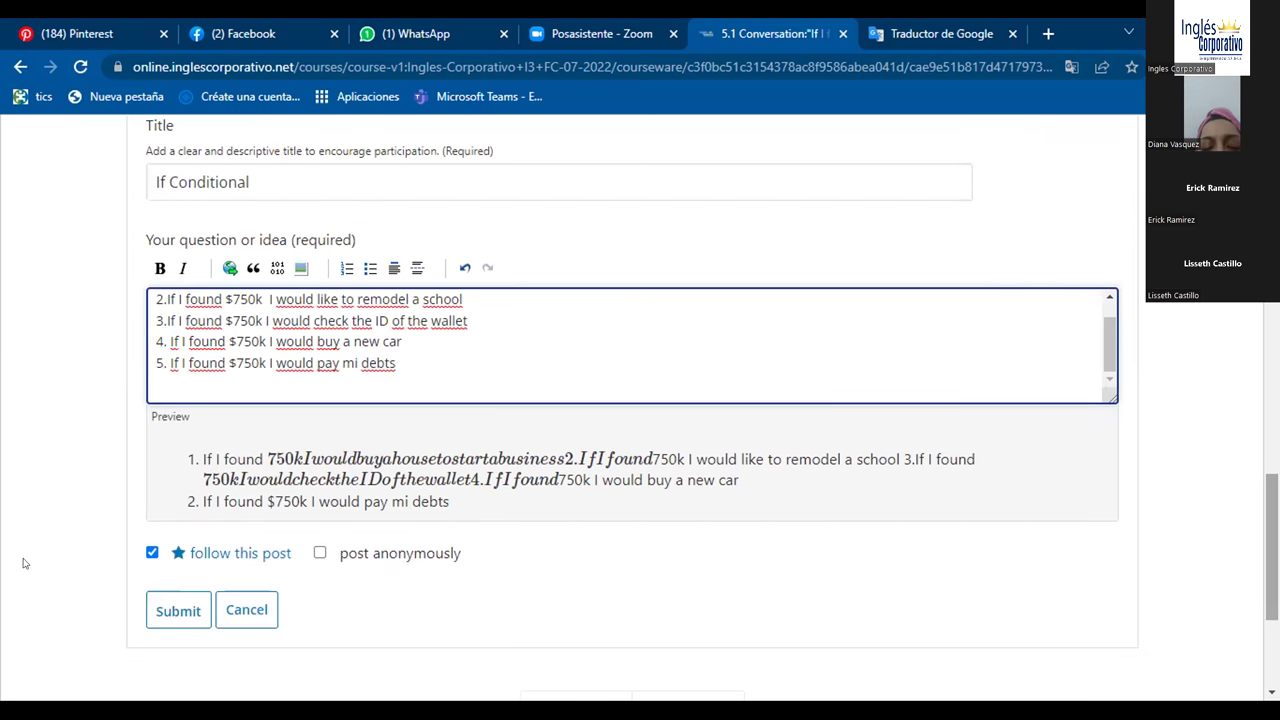
click(155, 611)
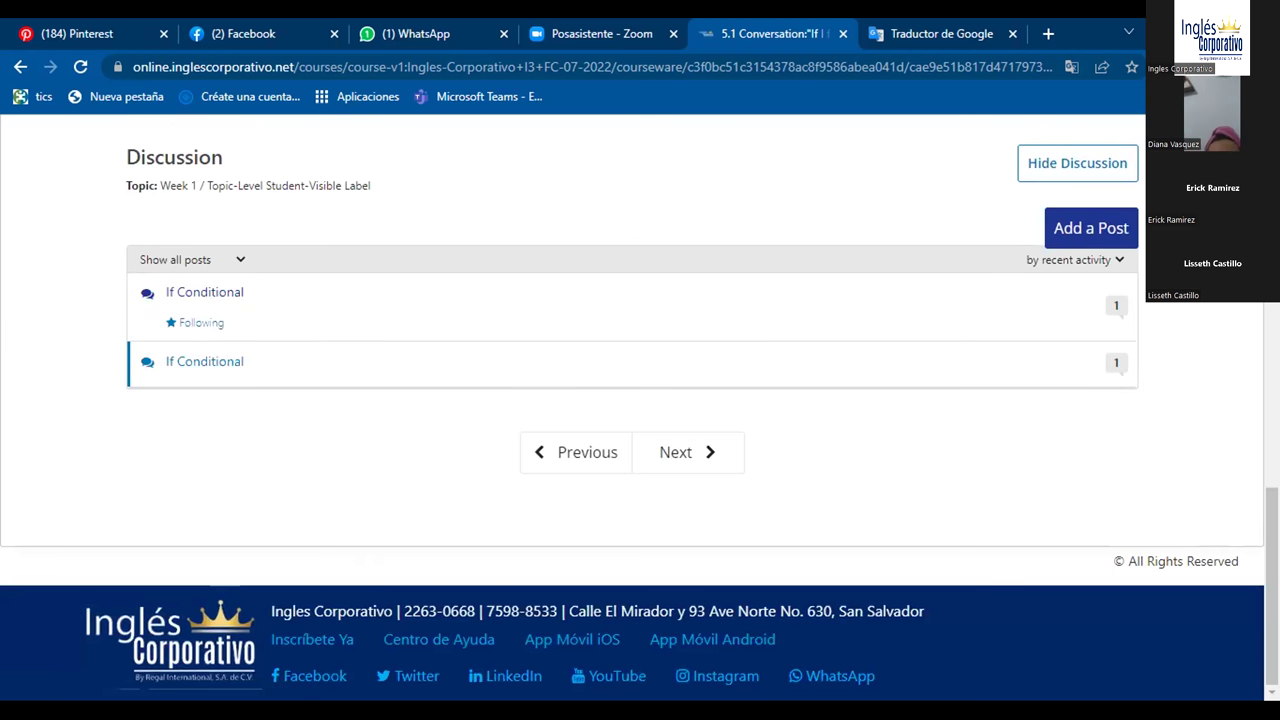
scroll(640, 400, up, 5)
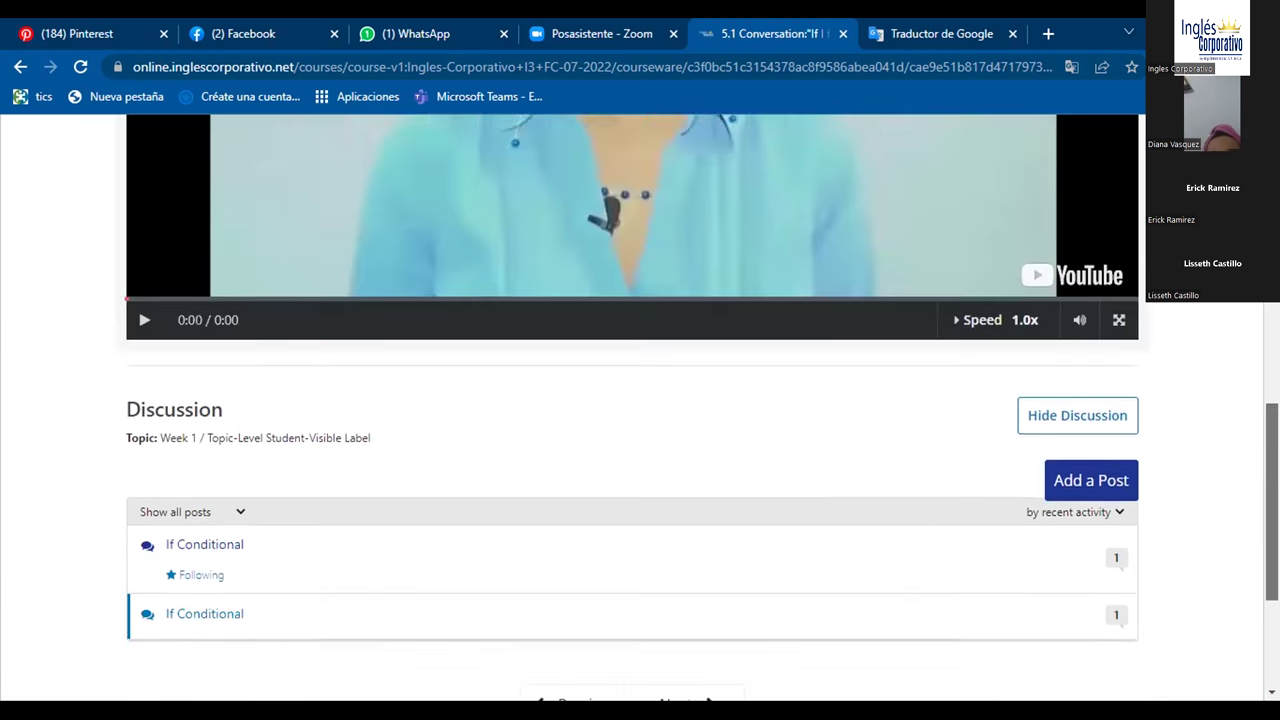
scroll(640, 400, down, 2)
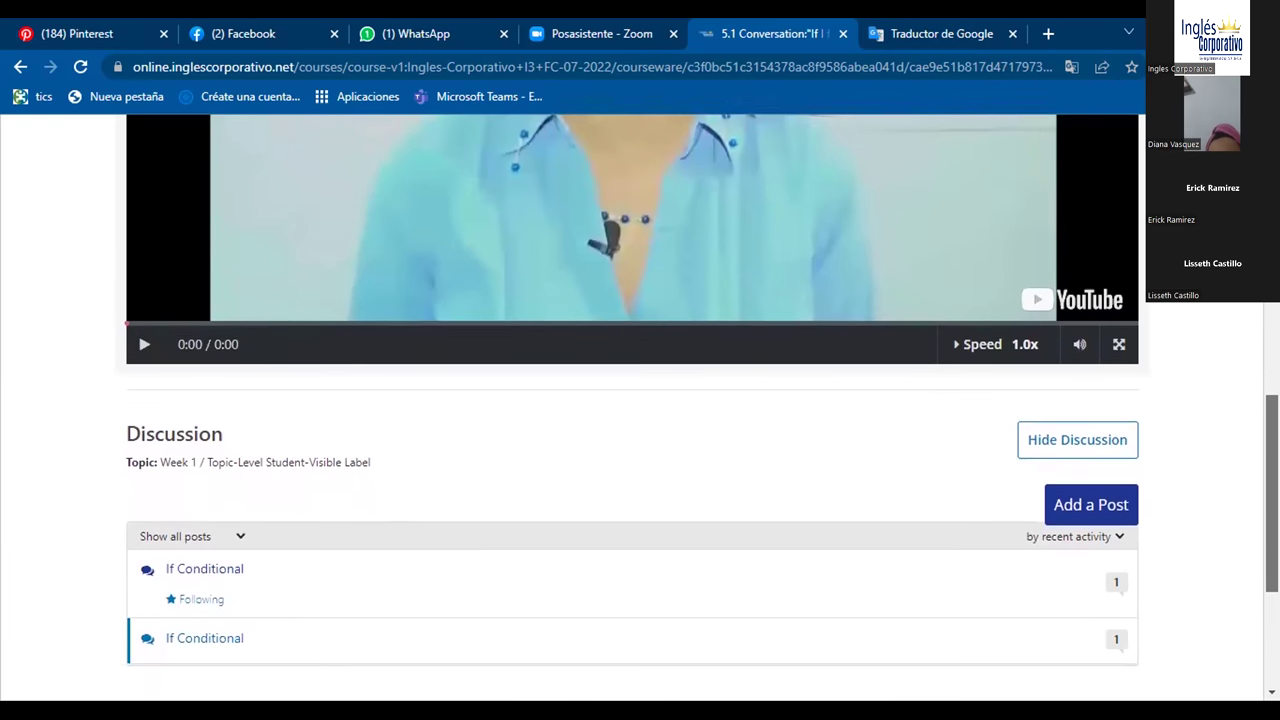
scroll(640, 400, up, 5)
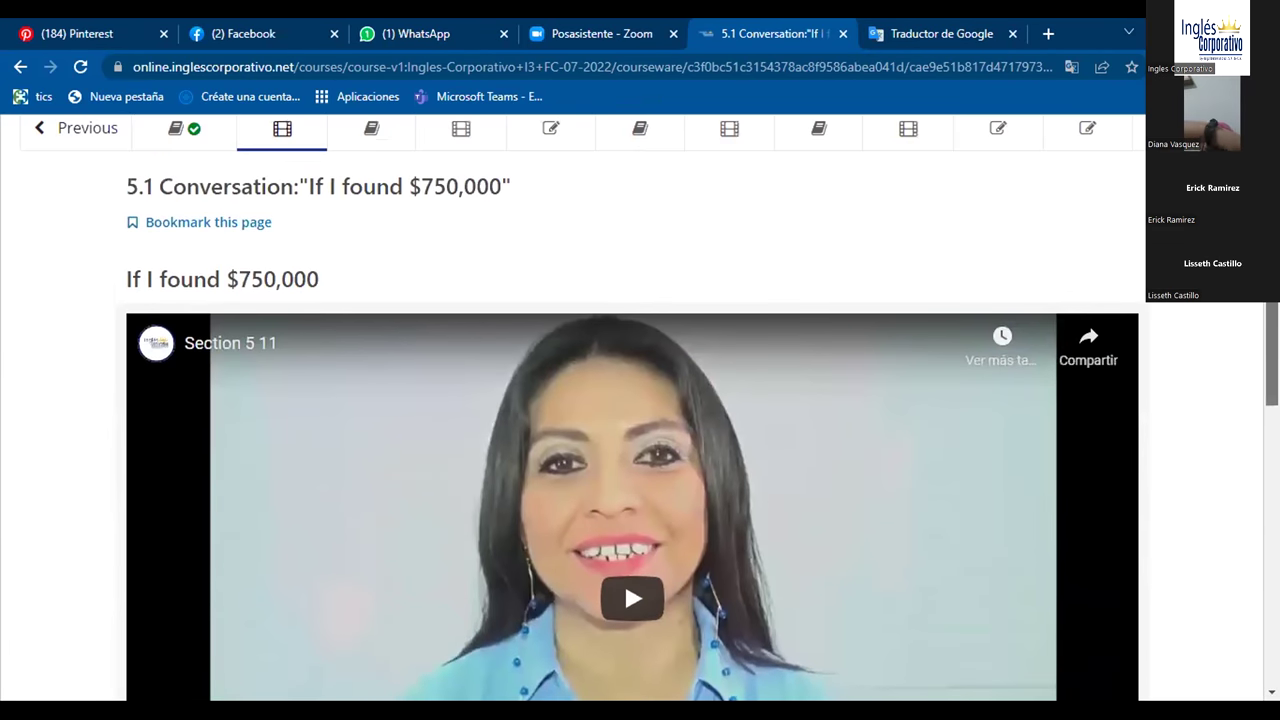
scroll(640, 430, down, 1)
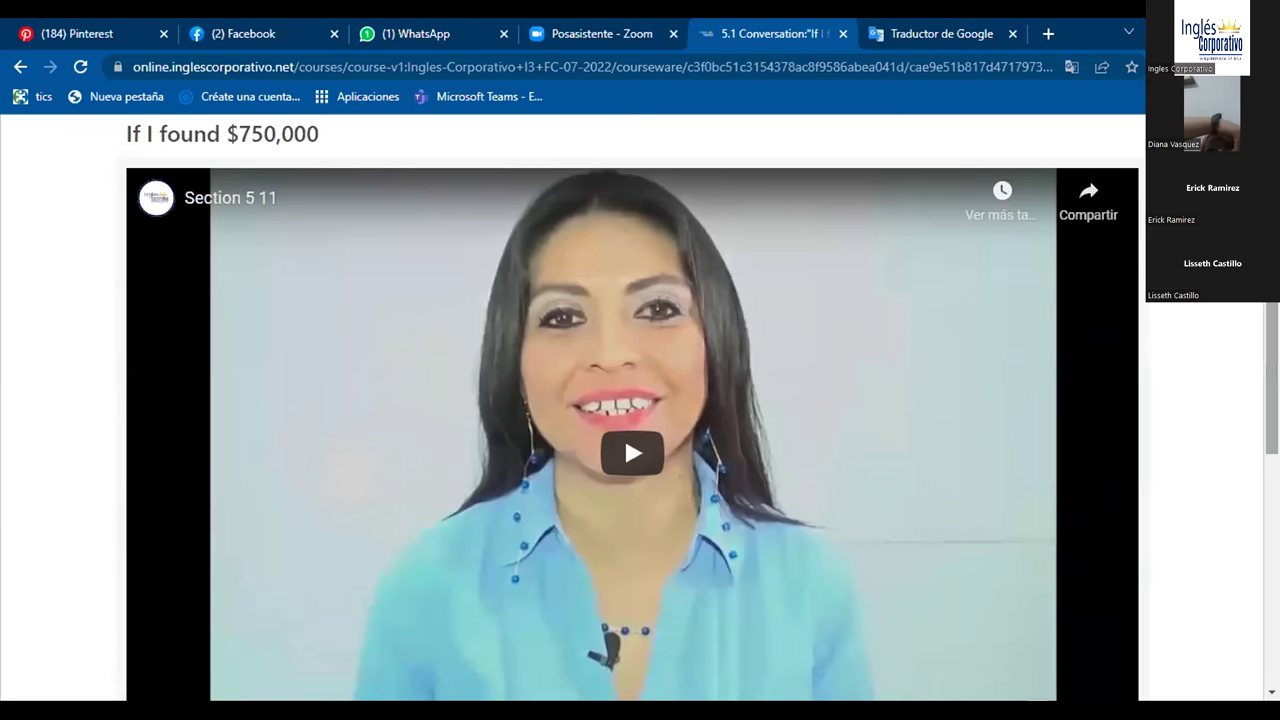
scroll(624, 434, down, 4)
scroll(640, 400, down, 2)
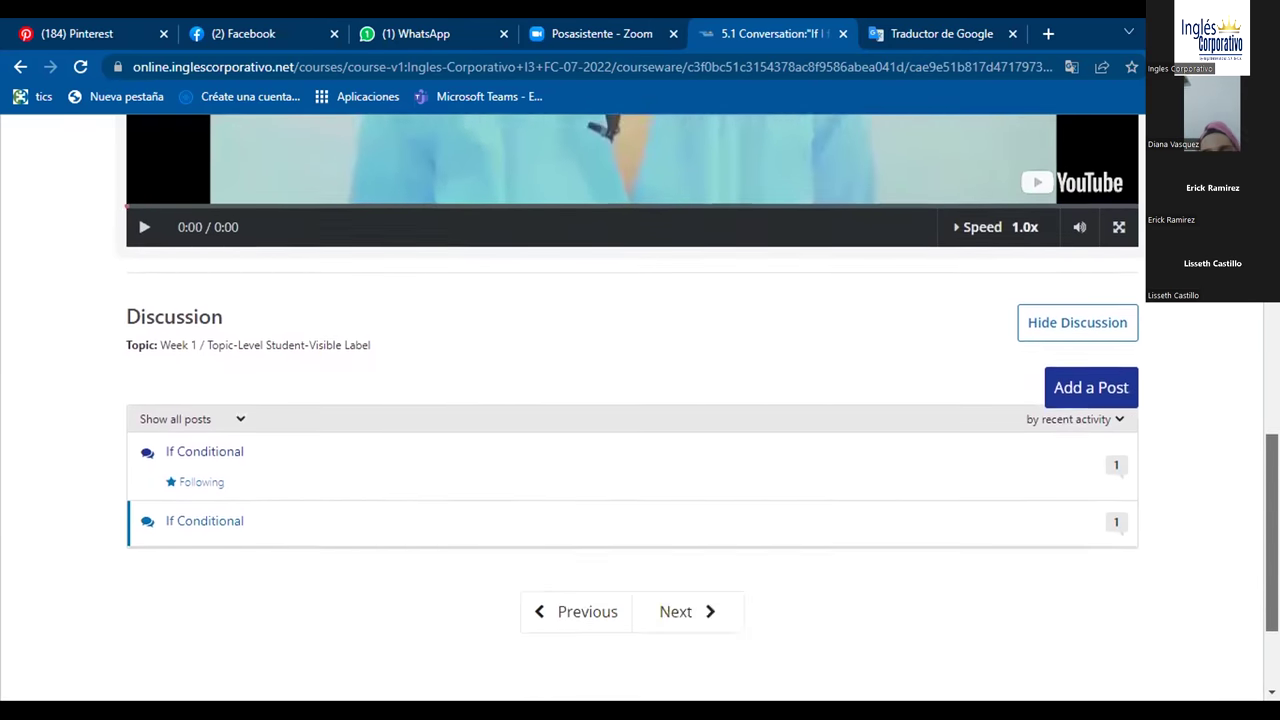